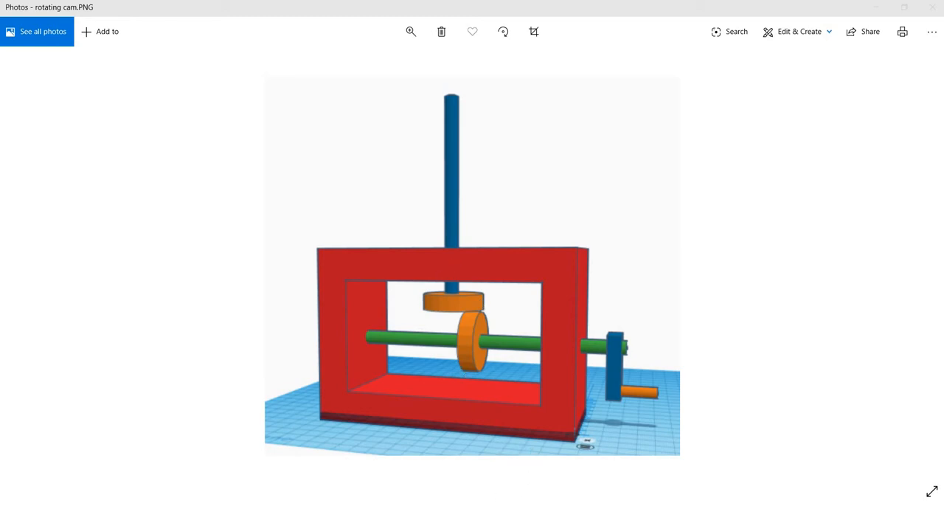
- Switch to the browser, play part of the automata CAM toy compilation video, pause it, and return to the rotating cam picture
key("alt+Tab")
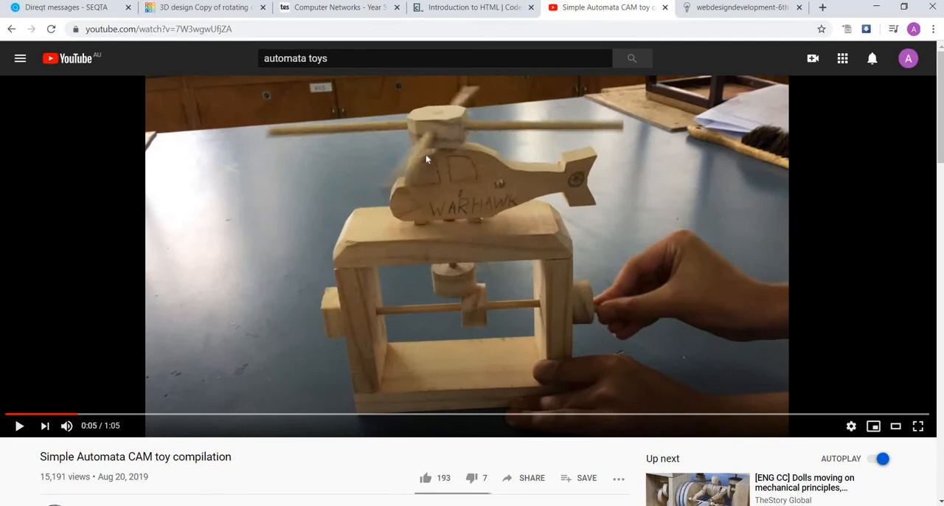
left_click(16, 428)
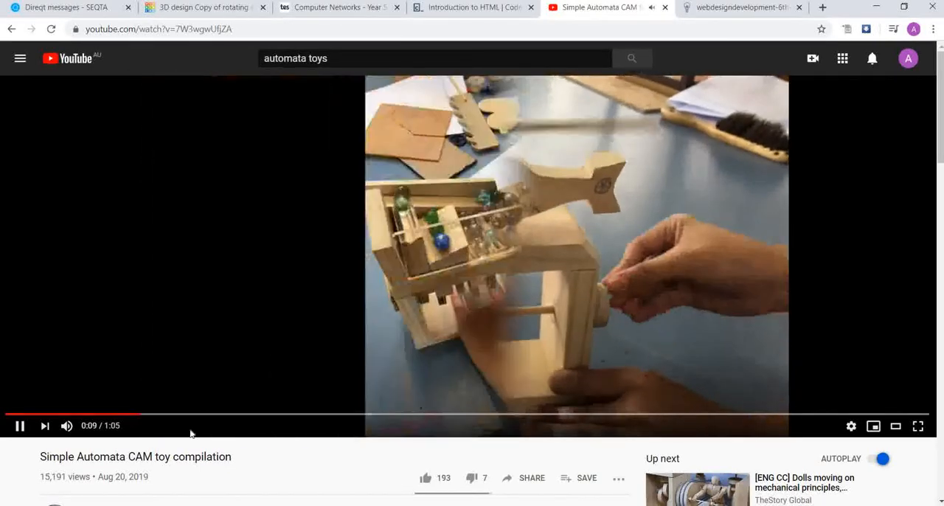
left_click(19, 426)
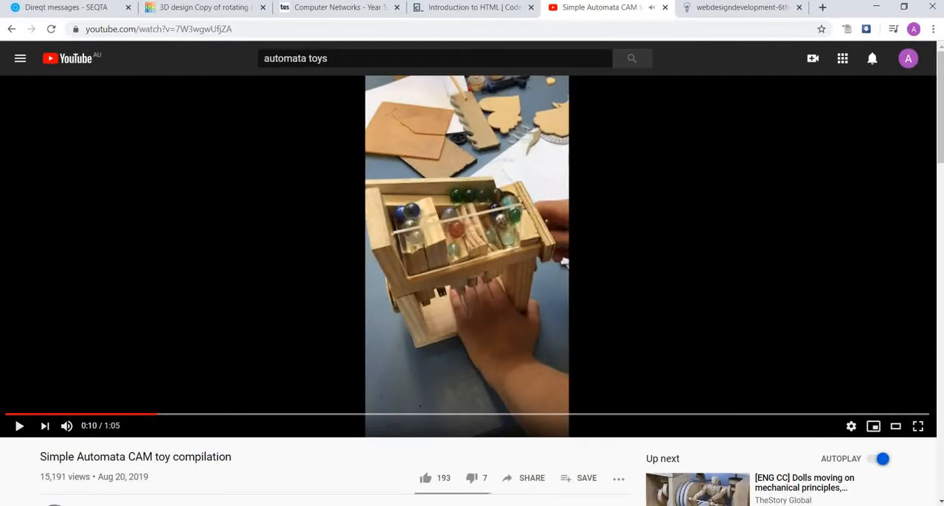
left_click(531, 505)
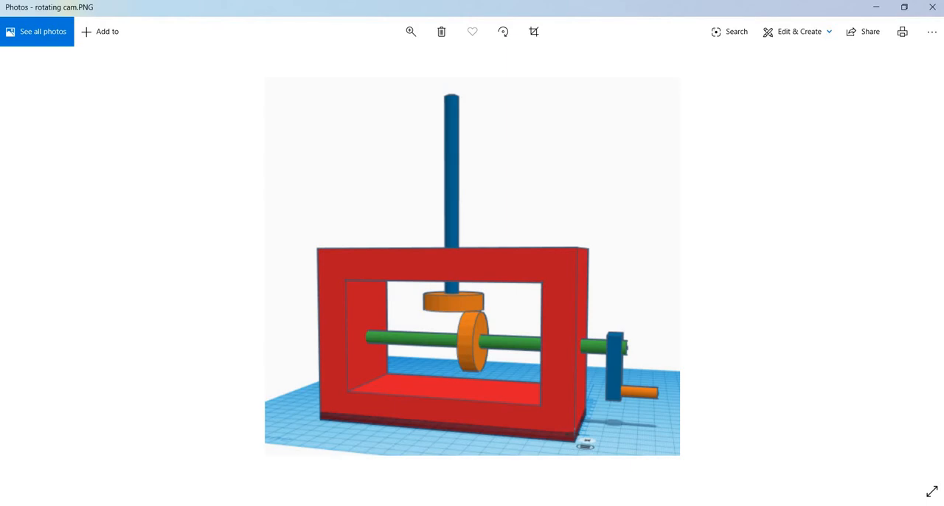
- Switch to the "Copy of rotating cam" design in Tinkercad and examine the frame, shaft, cam and crank from the front
left_click(532, 505)
left_click(223, 6)
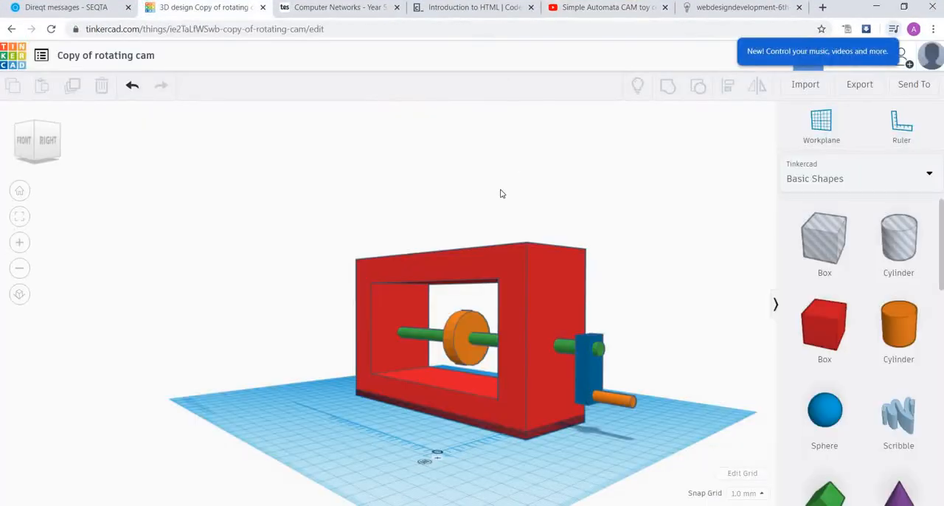
right_click_drag(441, 259, 491, 272)
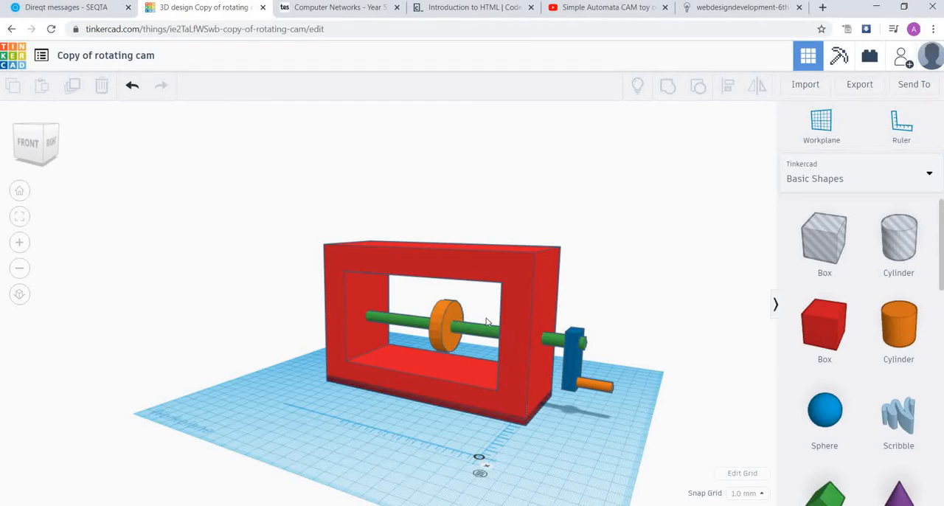
scroll(486, 323, "up", 3)
scroll(486, 322, "down", 3)
scroll(486, 322, "up", 1)
scroll(486, 323, "up", 2)
scroll(486, 322, "down", 3)
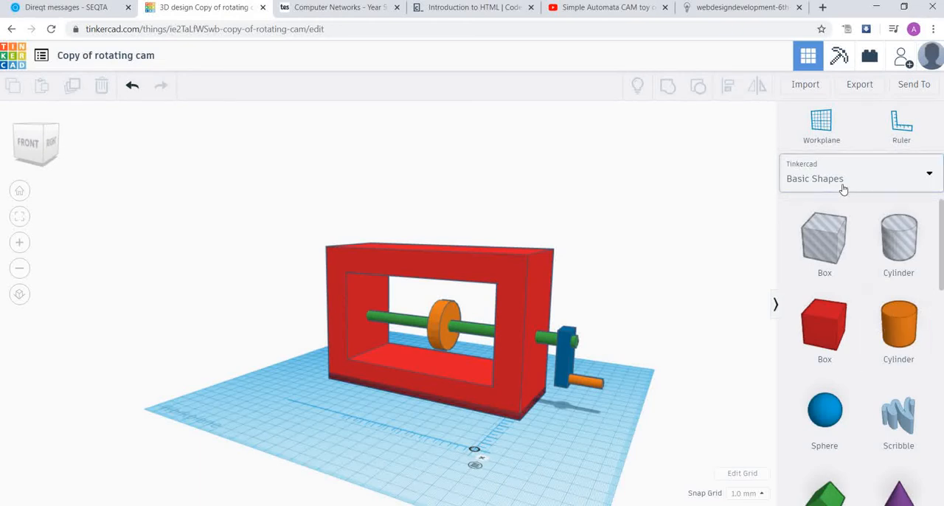
- Place a solid cylinder in front of the red frame, 30 mm wide, 30 mm long and 8 mm high
left_click_drag(899, 332, 437, 435)
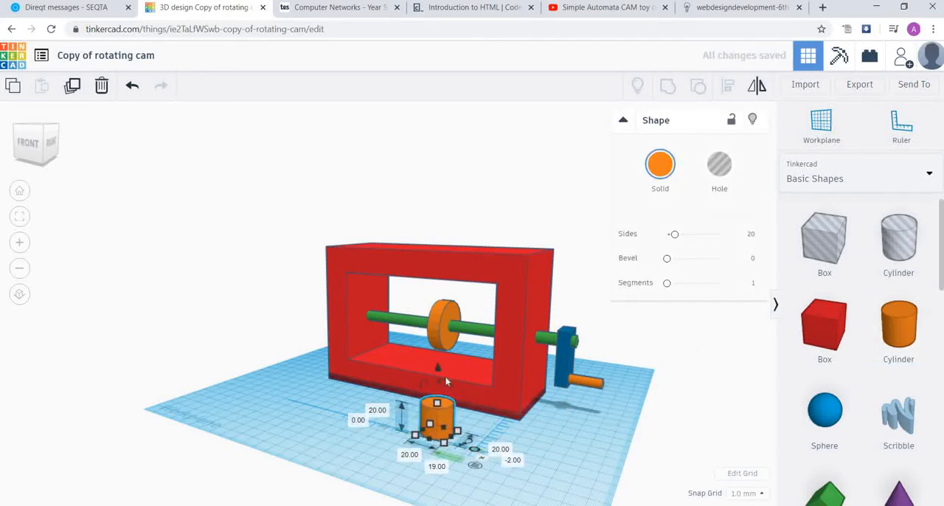
left_click(410, 455)
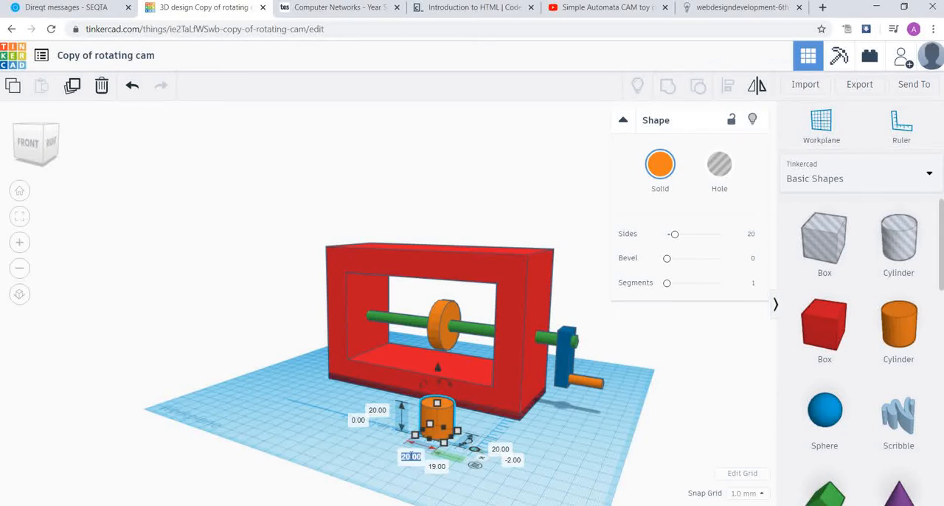
type("30")
key("Return")
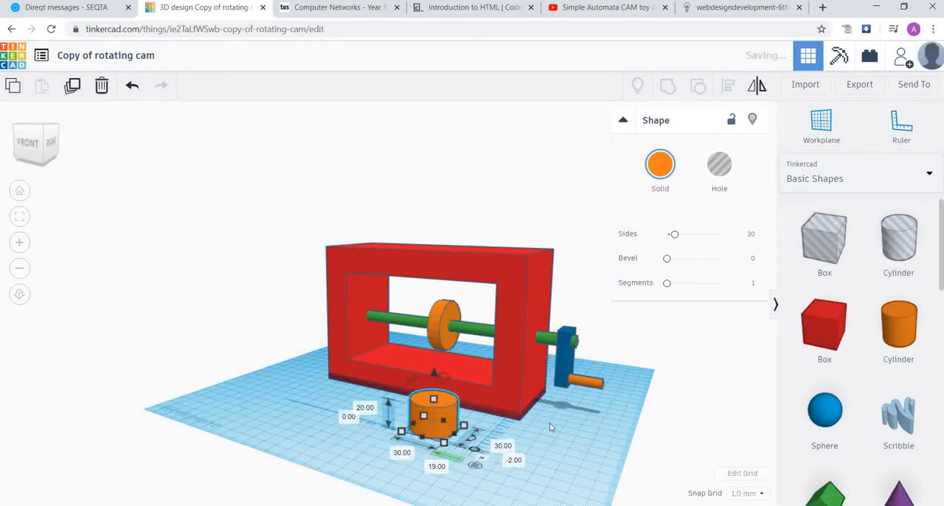
left_click(366, 408)
type("8")
key("Return")
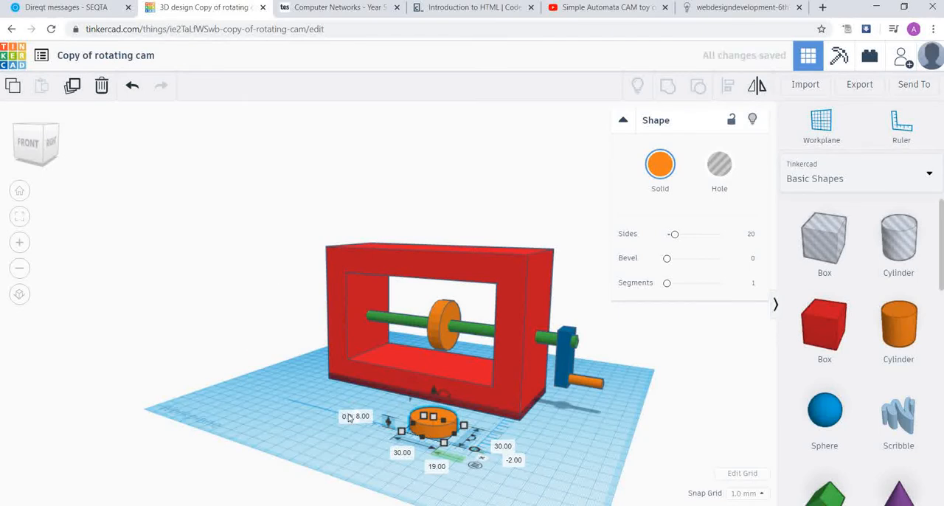
- Enlarge the new disc in front of the frame to 40 mm wide and 40 mm long
left_click(398, 453)
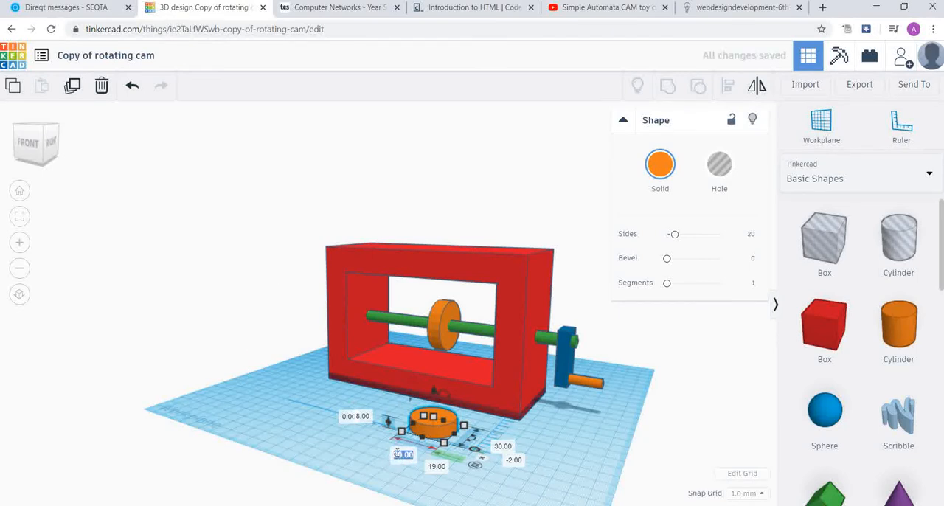
type("40")
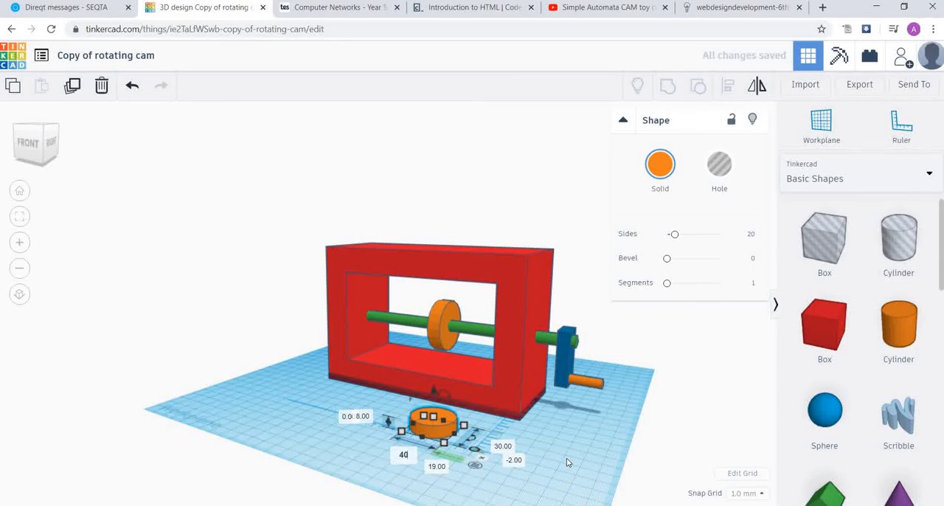
left_click(502, 447)
type("4")
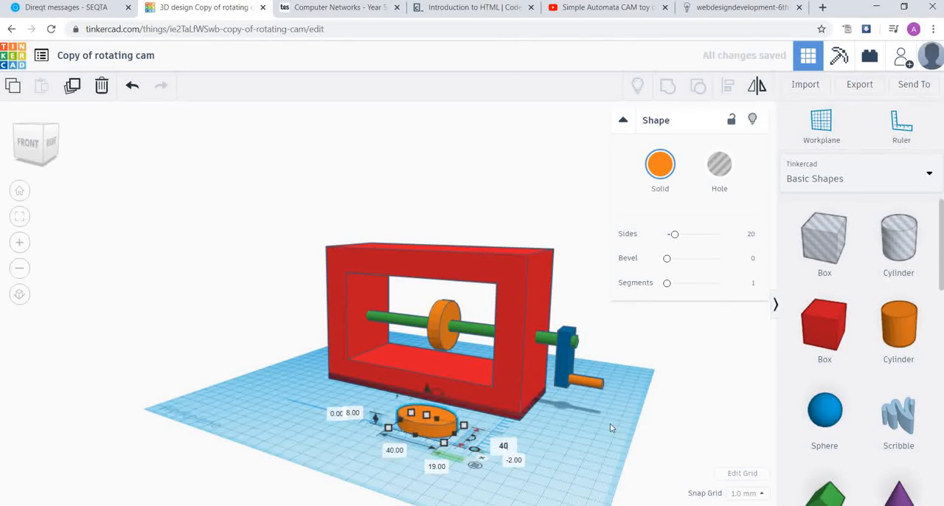
type("0")
key("Return")
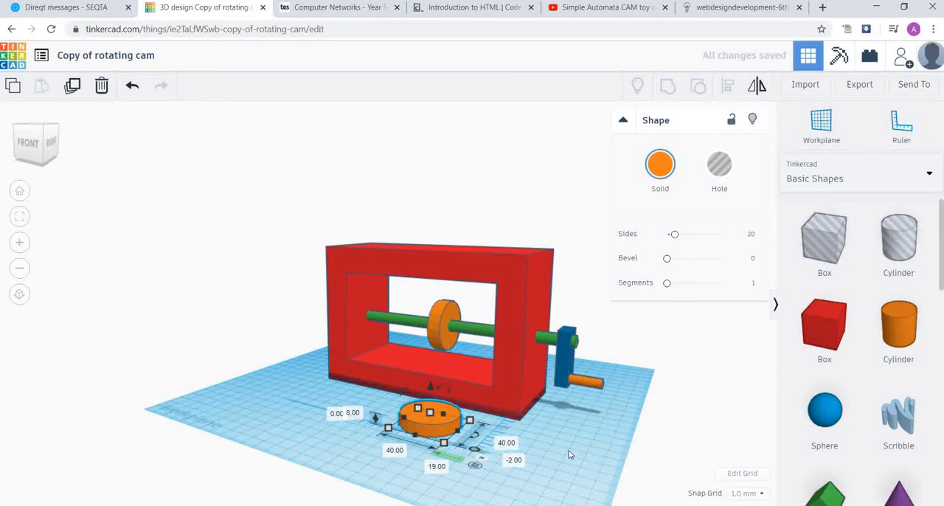
left_click(569, 454)
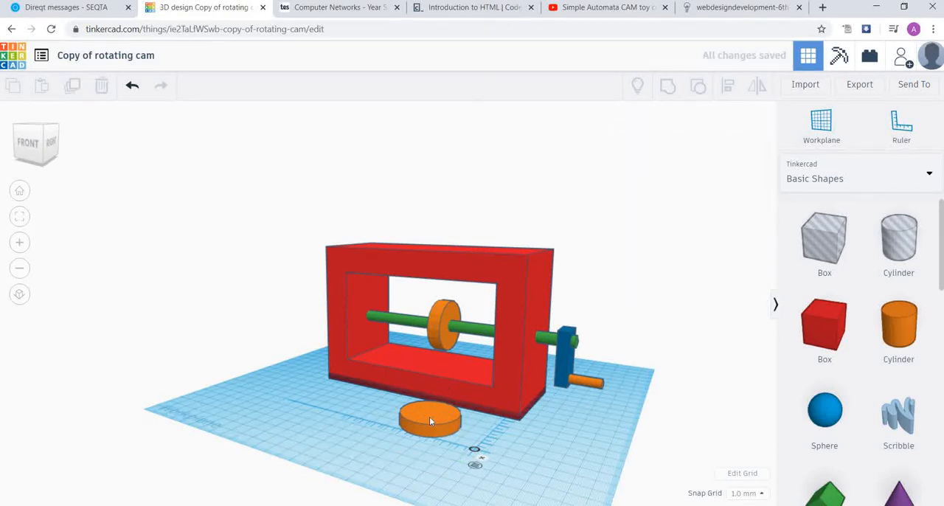
- Move the new disc slightly farther forward on the workplane, away from the red frame
left_click(429, 416)
left_click(345, 391)
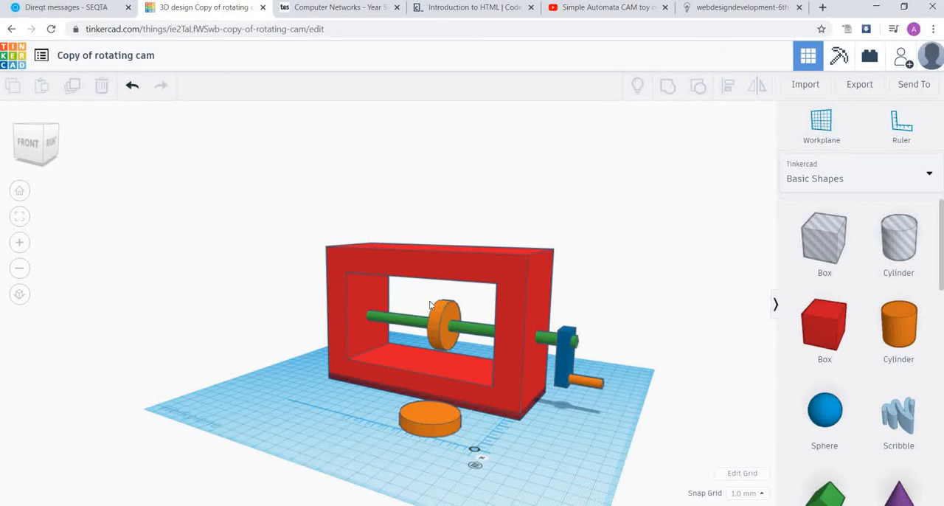
left_click_drag(429, 414, 419, 421)
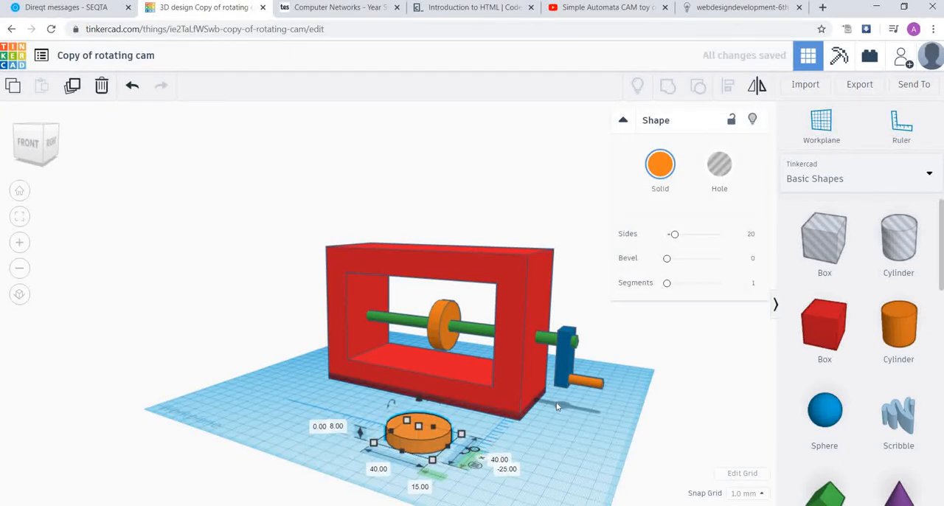
key("Escape")
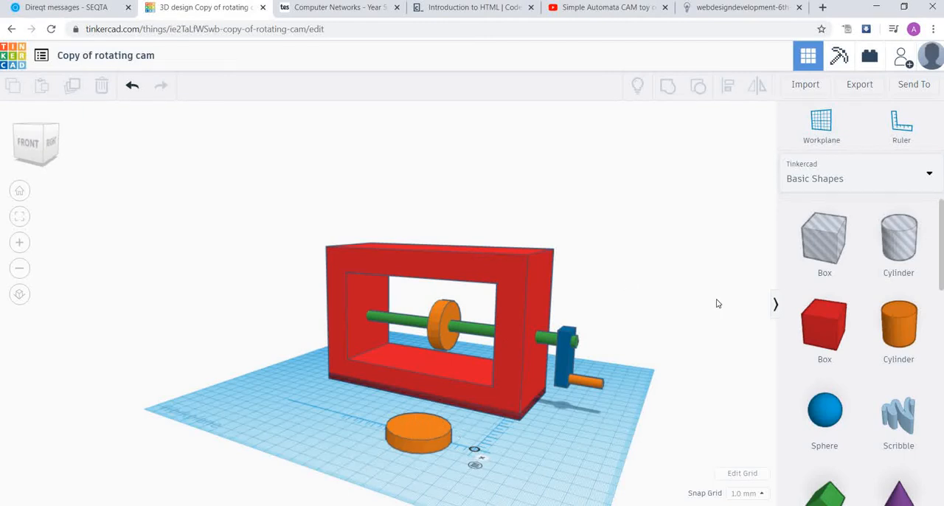
- Place a second solid cylinder beside the disc on the crank side, 8 mm high and 8 mm wide
left_click_drag(900, 324, 538, 455)
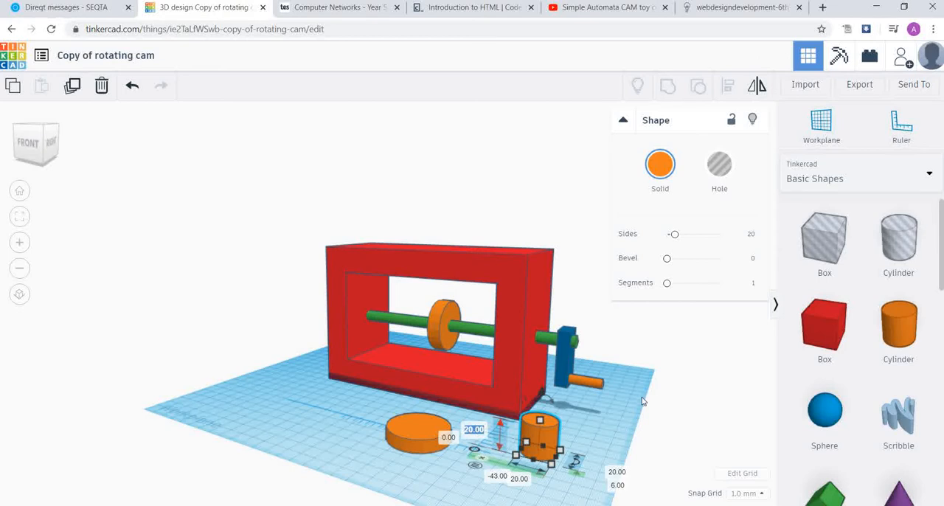
left_click(472, 428)
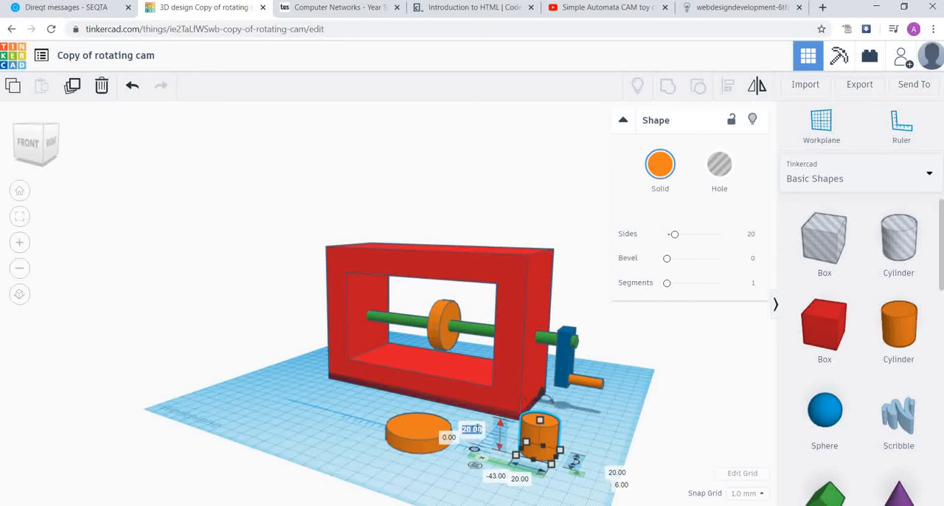
type("8")
left_click(519, 479)
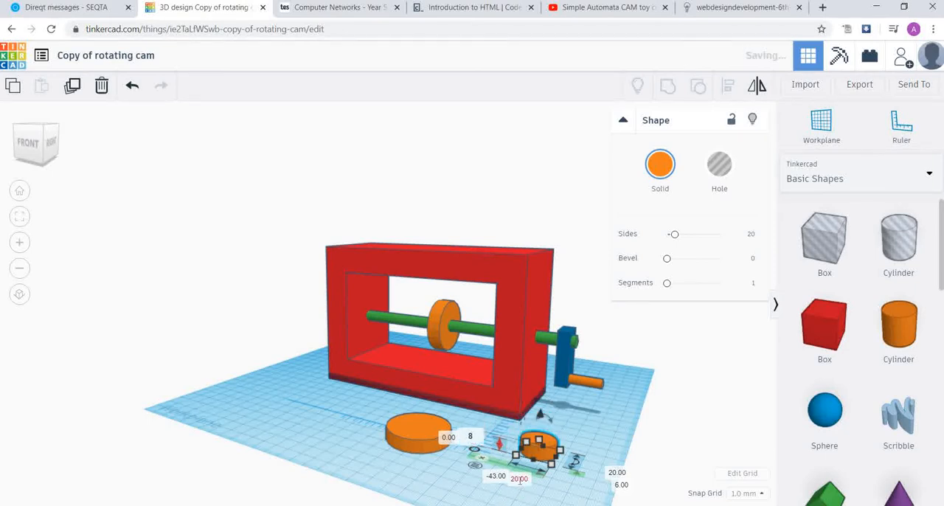
type("8")
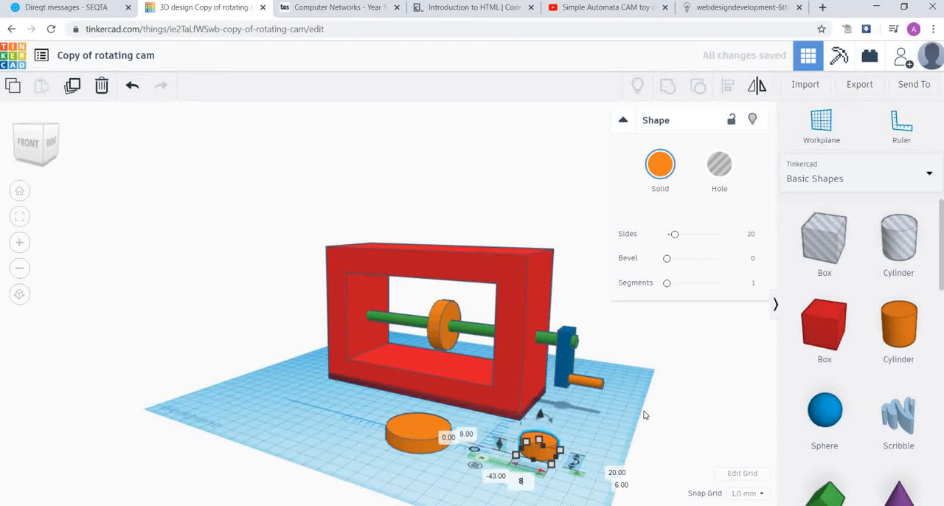
key("Return")
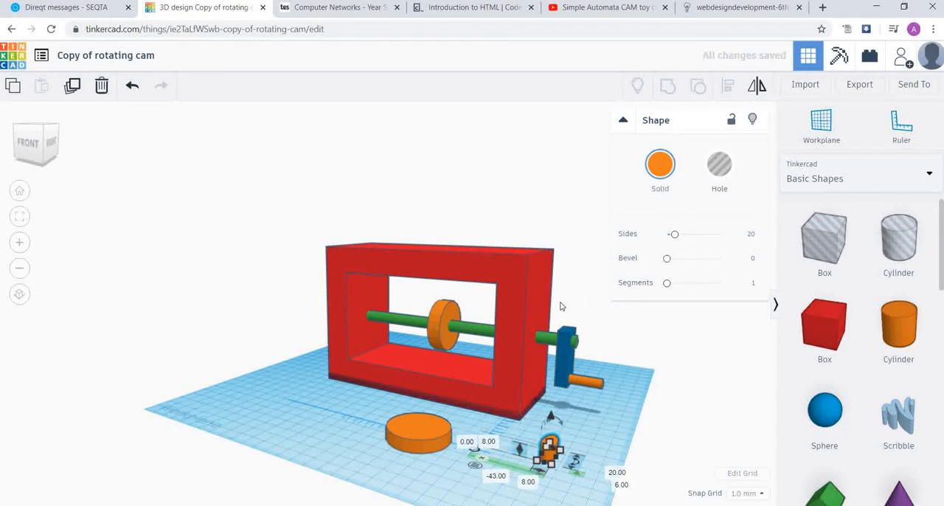
left_click(588, 434)
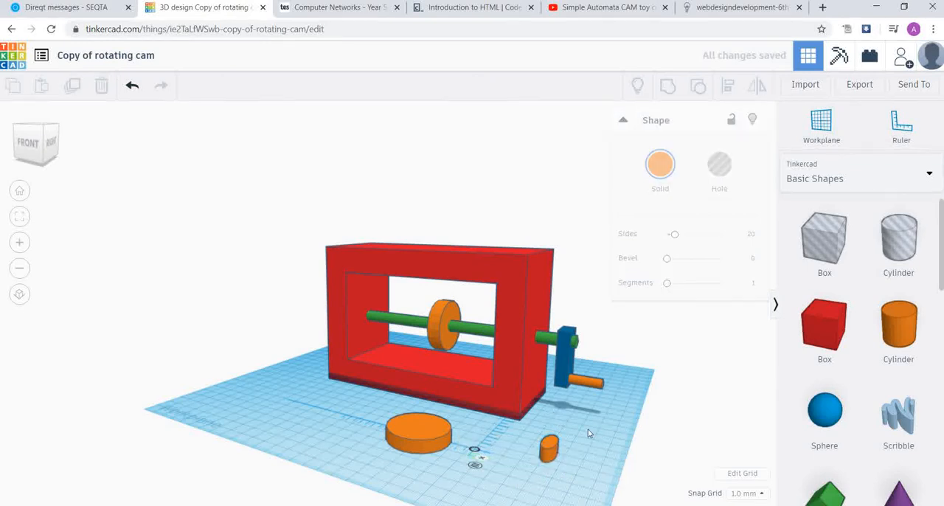
- Stretch the small cylinder upward into a rod and set its height to 100 mm
left_click(550, 446)
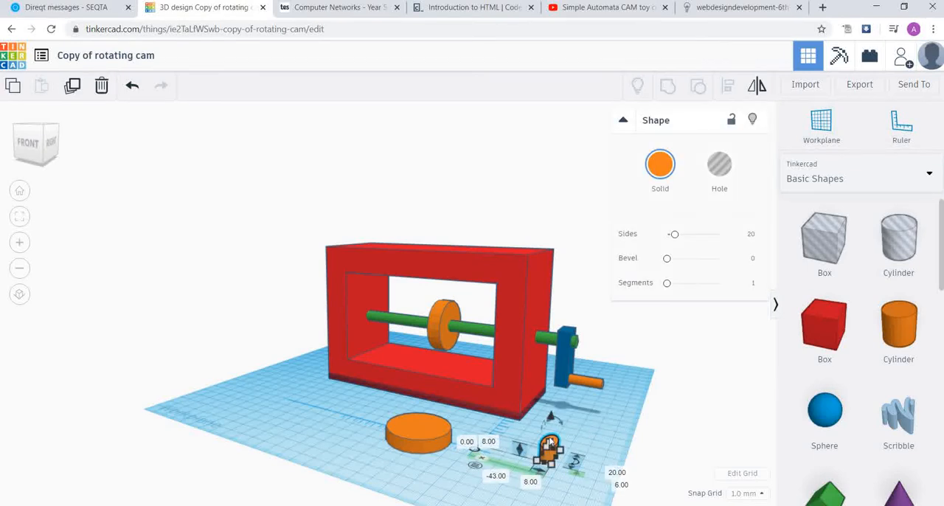
left_click_drag(551, 440, 561, 274)
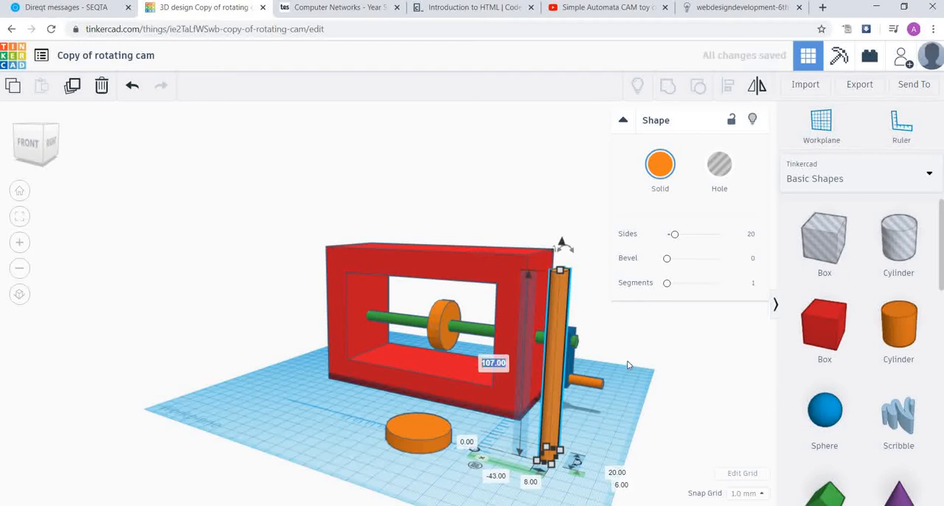
type("100")
key("Return")
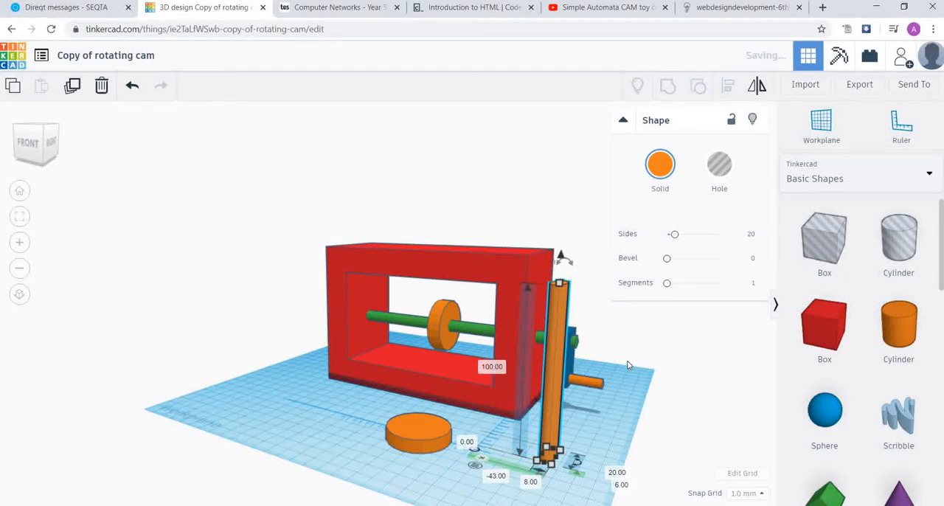
left_click(544, 152)
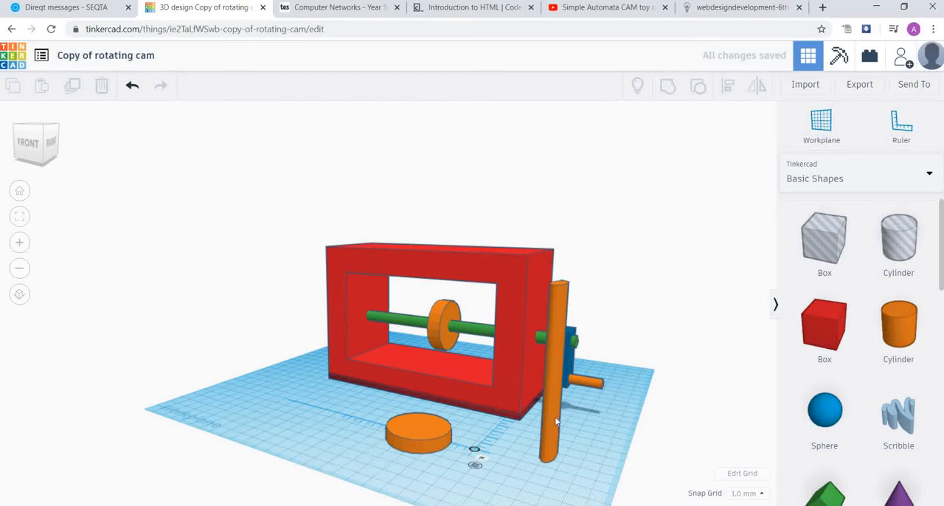
- Reposition the tall rod on the workplane beside the disc, near the frame's crank end, and set its depth to 8 mm
left_click_drag(554, 410, 417, 397)
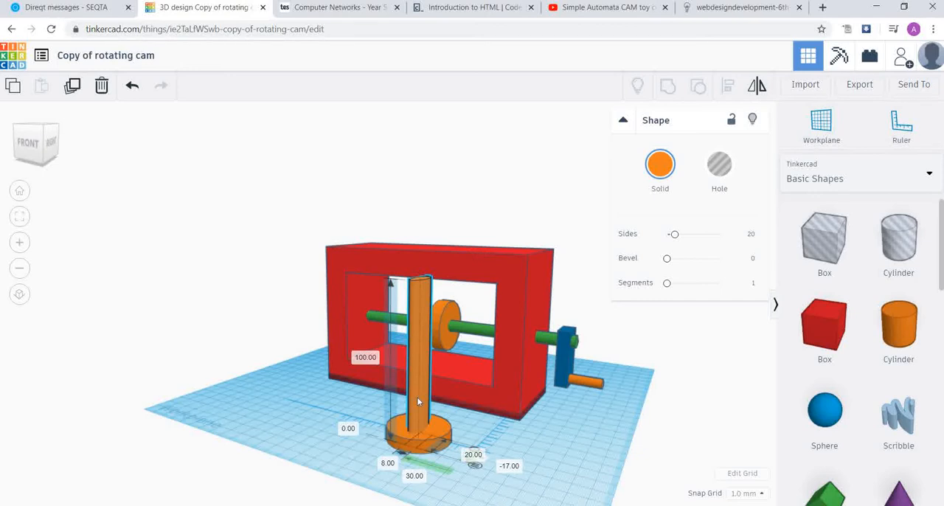
left_click_drag(417, 396, 541, 416)
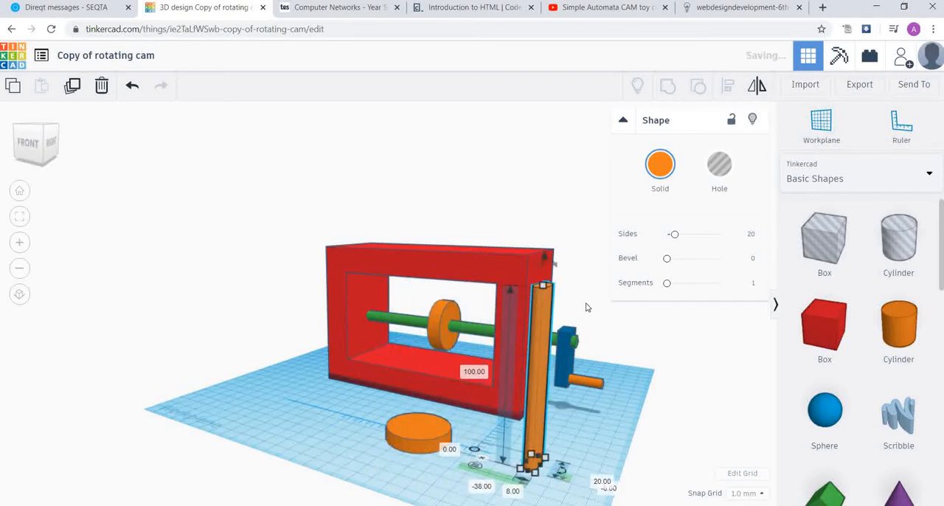
right_click_drag(593, 267, 561, 286)
scroll(560, 285, "down", 1)
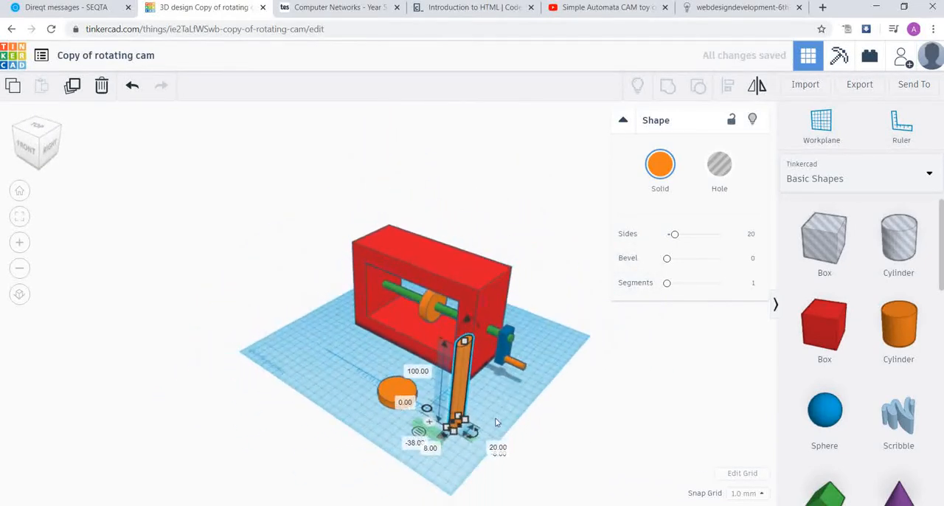
left_click(473, 425)
left_click(455, 423)
left_click(499, 449)
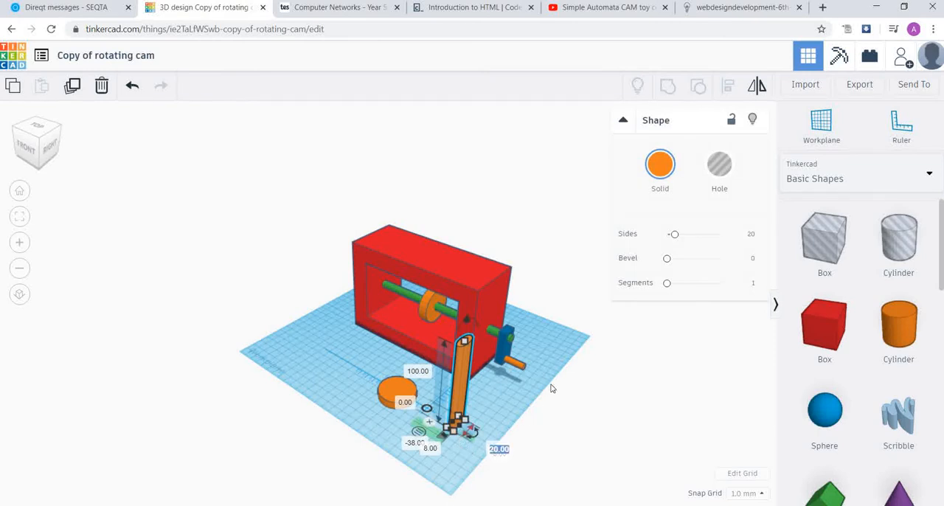
type("8")
key("Return")
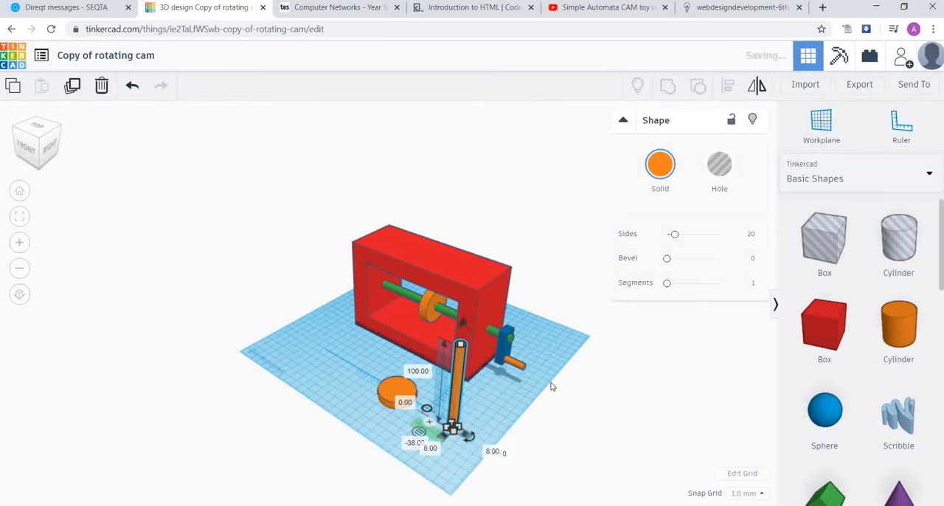
left_click(530, 249)
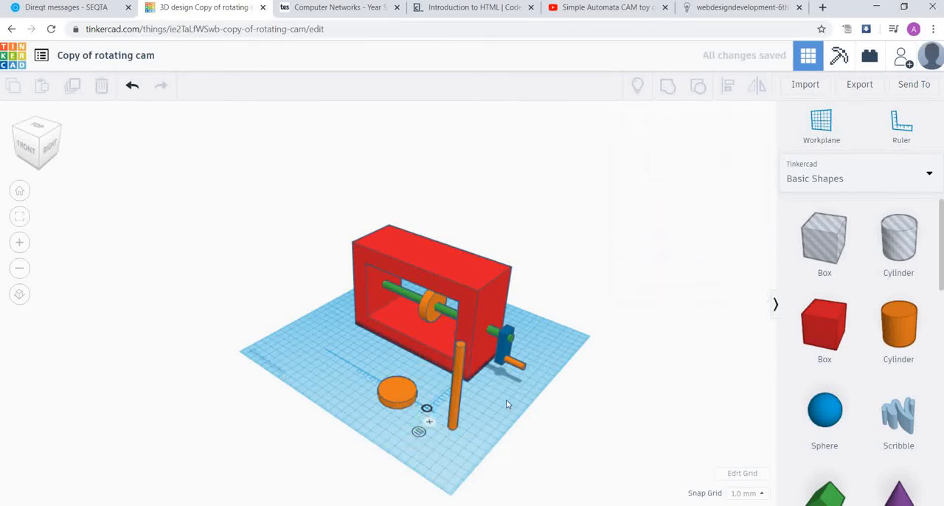
- Move the tall rod to the other side of the disc, away from the crank, at ruler offsets of 89 mm and -8 mm
scroll(426, 424, "up", 3)
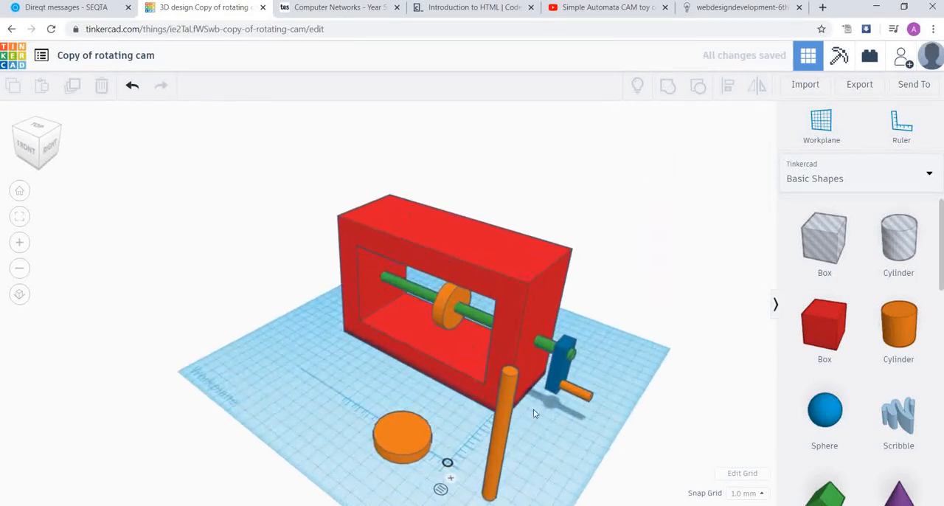
left_click_drag(503, 432, 339, 336)
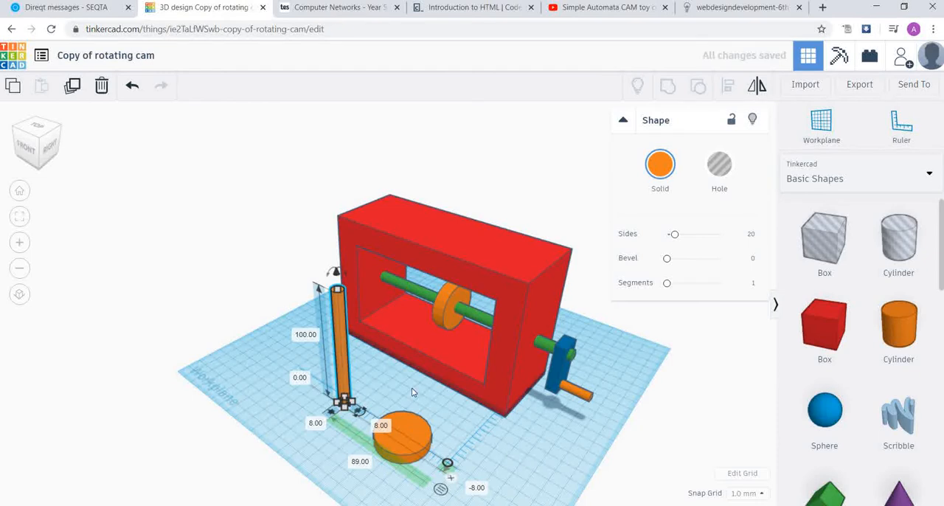
left_click(383, 363)
- Align the tall rod and the loose disc by their centres so the rod stands in the middle of the disc
left_click(339, 342)
left_click(409, 429, "shift")
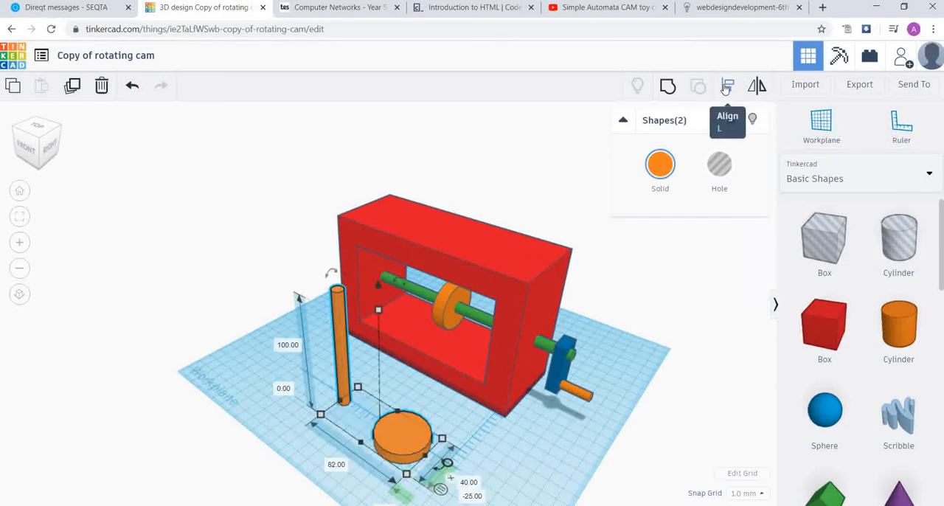
left_click(727, 87)
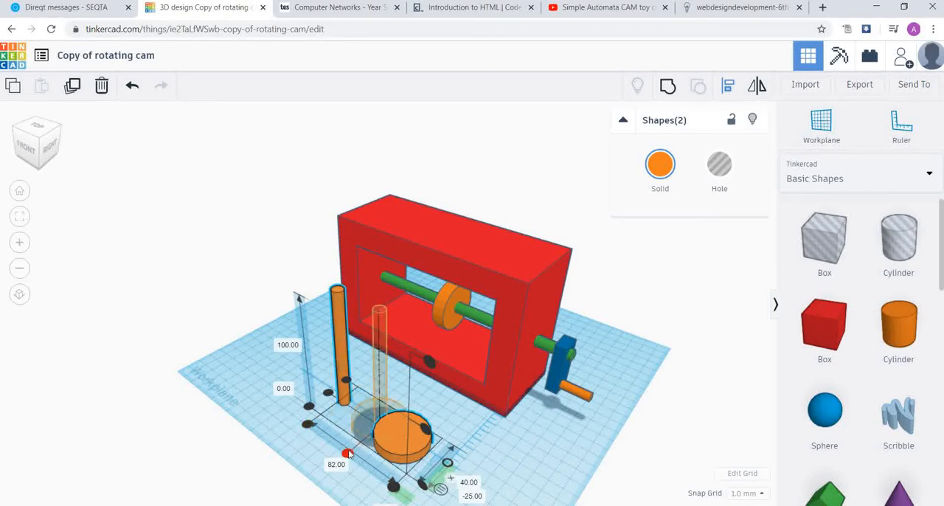
left_click(350, 452)
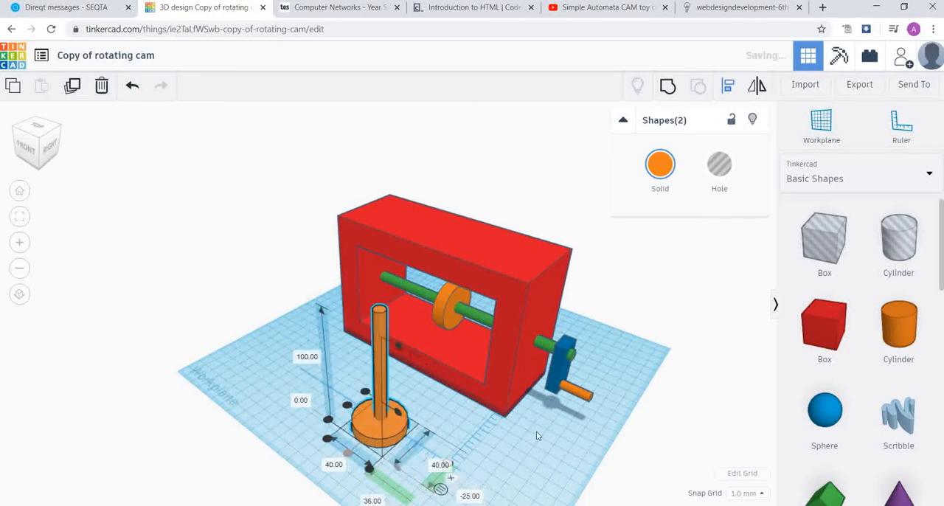
left_click(360, 387)
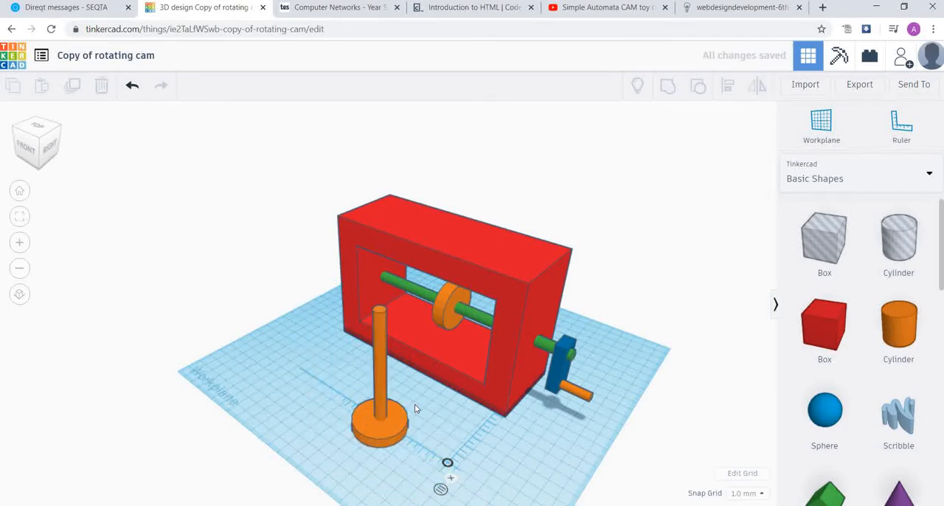
- Group the loose disc and the tall rod into a single follower shape
scroll(416, 414, "up", 3)
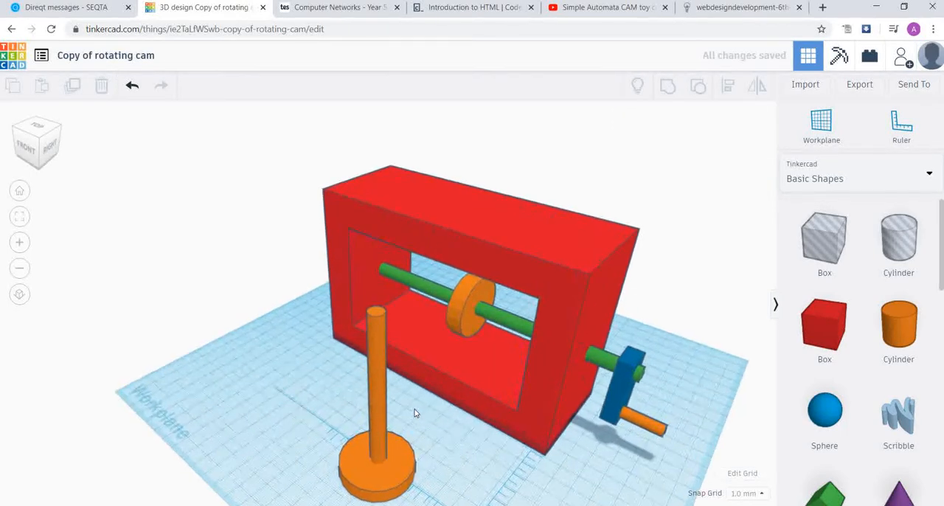
scroll(415, 419, "down", 5)
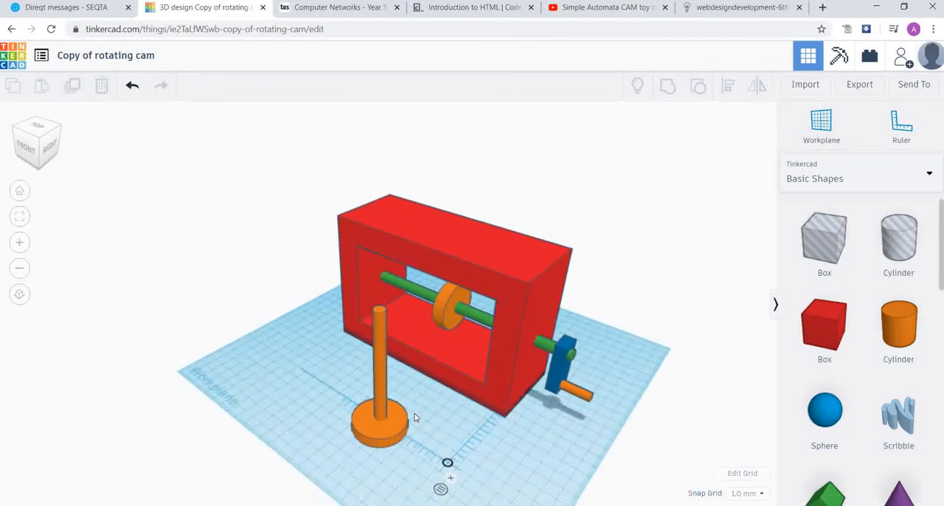
scroll(416, 417, "up", 2)
right_click_drag(537, 461, 446, 408)
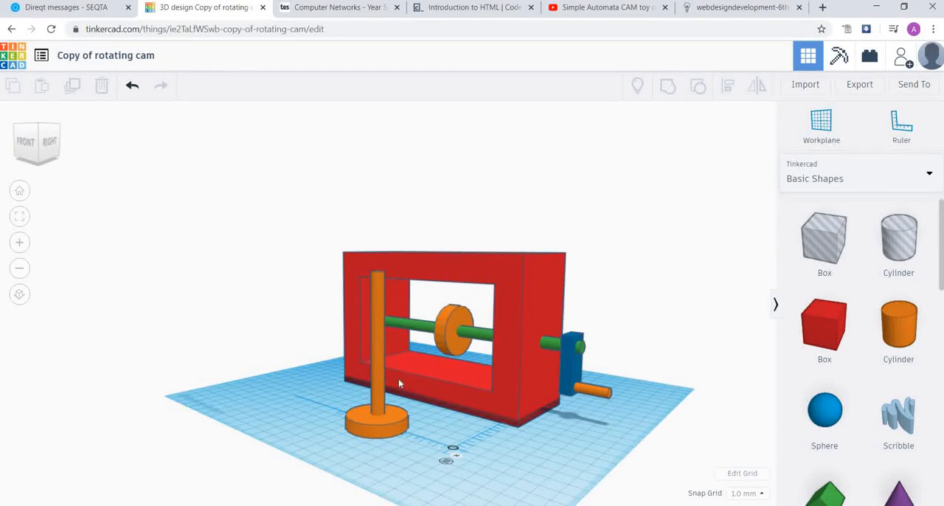
scroll(398, 391, "up", 2)
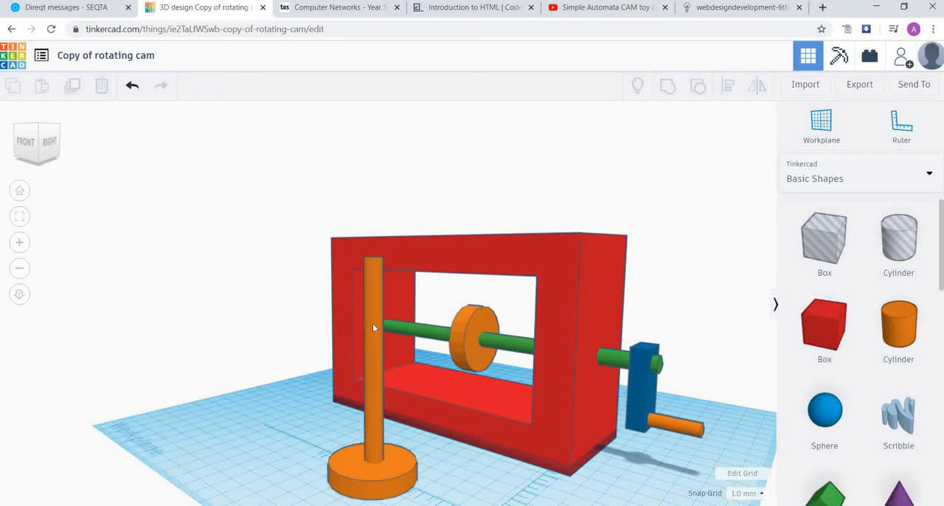
left_click(350, 471)
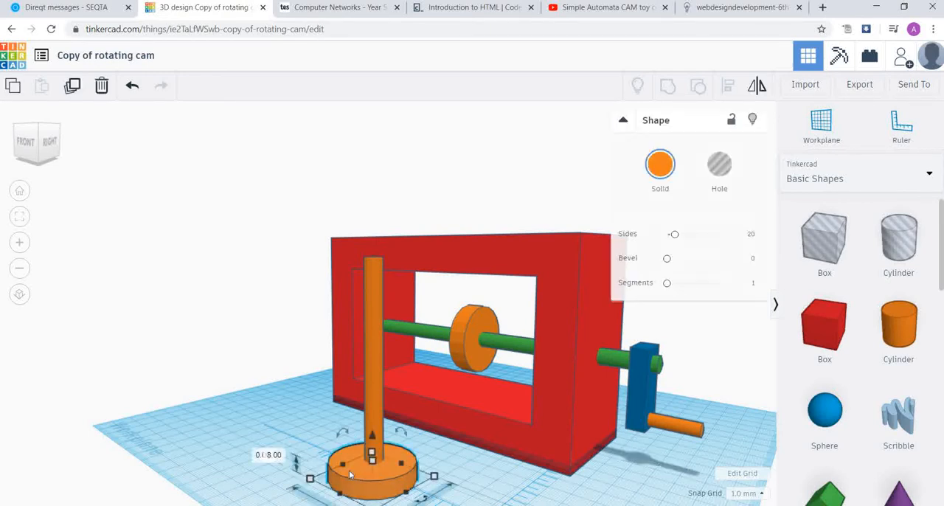
left_click(376, 373, "shift")
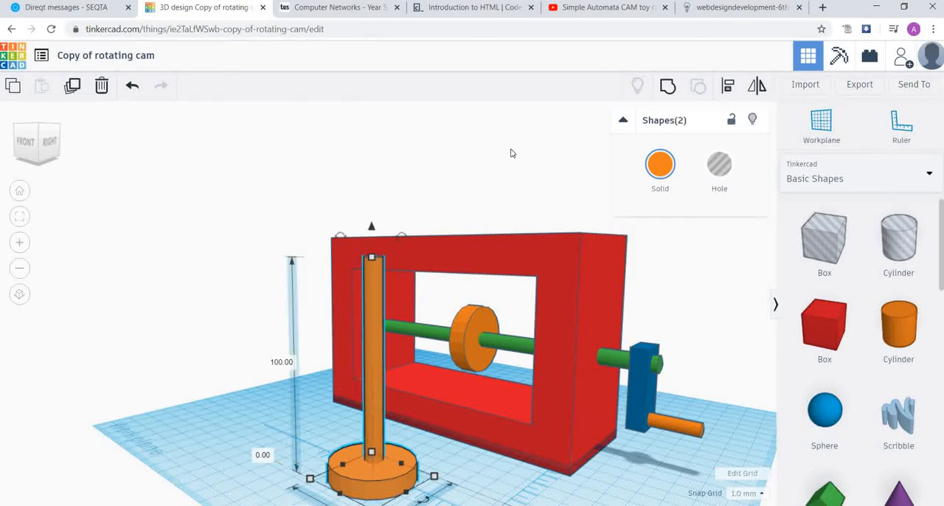
left_click(666, 89)
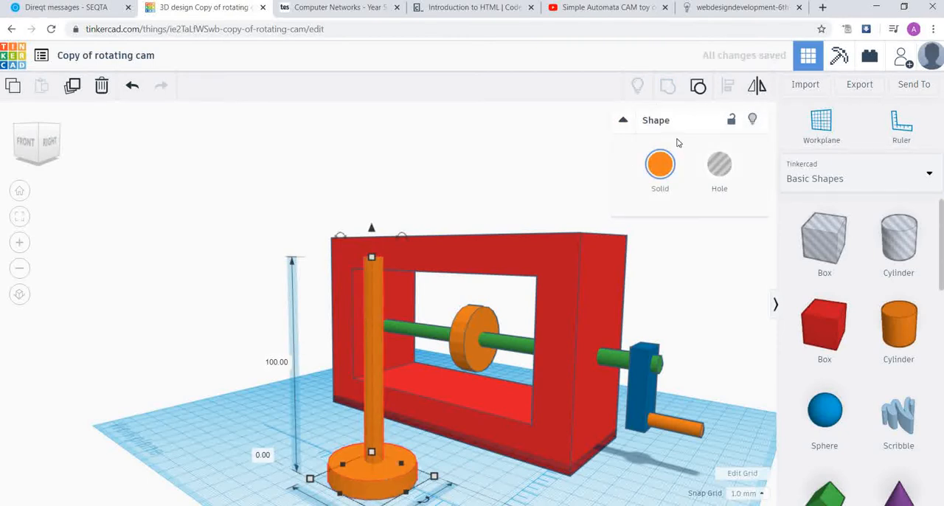
- Colour the grouped follower with the preset yellow and deselect it
left_click(662, 167)
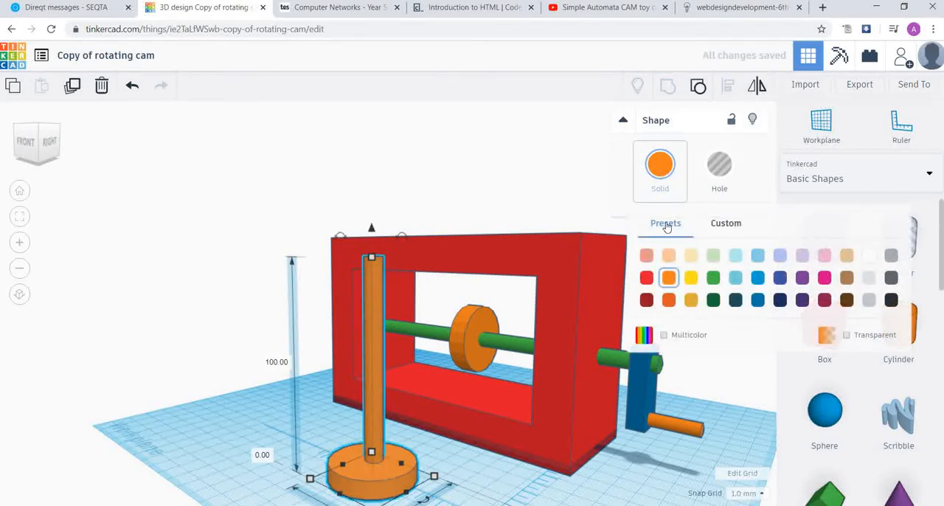
left_click(690, 277)
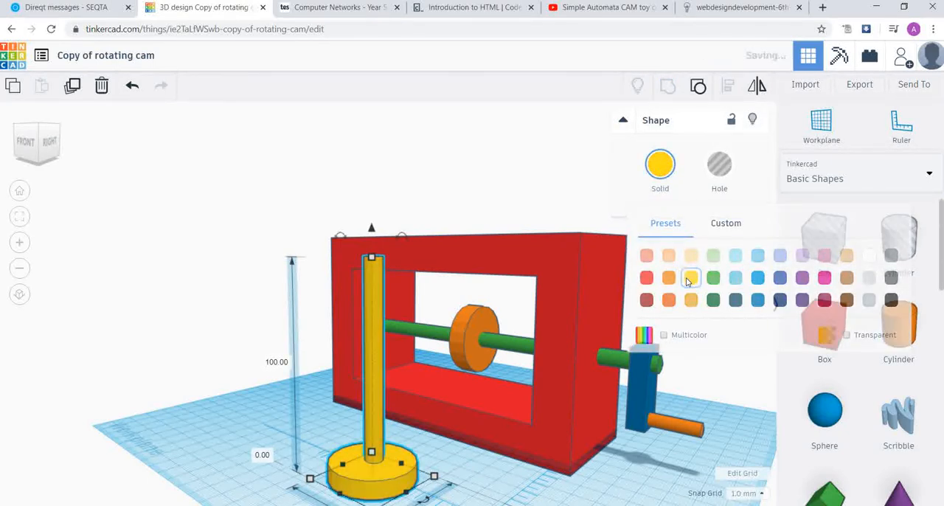
left_click(242, 328)
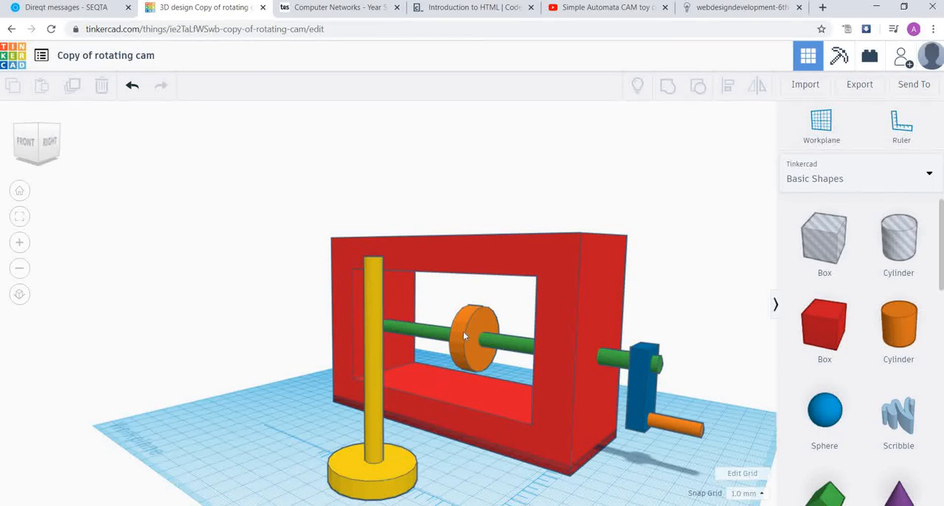
left_click(374, 410)
mouse_move(373, 231)
left_mouse_down()
mouse_move(371, 131)
mouse_move(371, 230)
left_mouse_up()
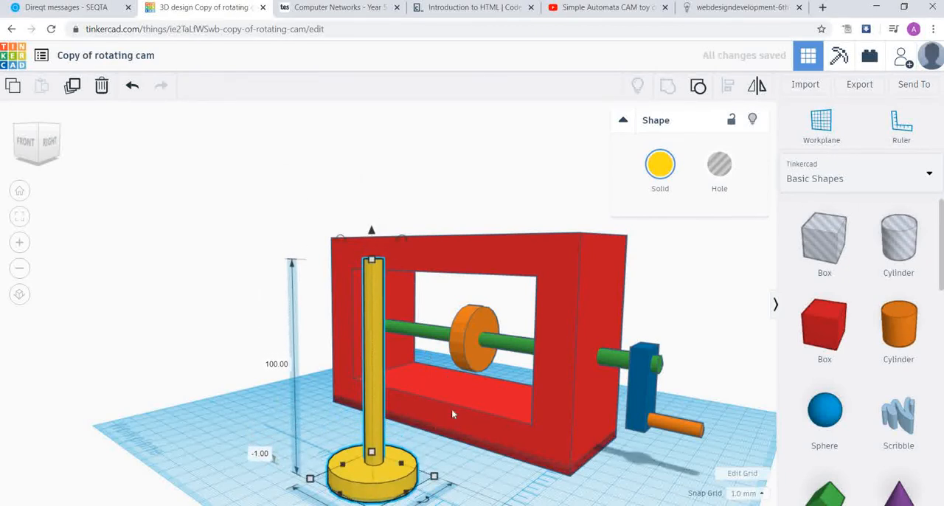
left_click(477, 469)
- Examine the orange cam's height and its elevation above the workplane
scroll(497, 364, "up", 3)
left_click(491, 356)
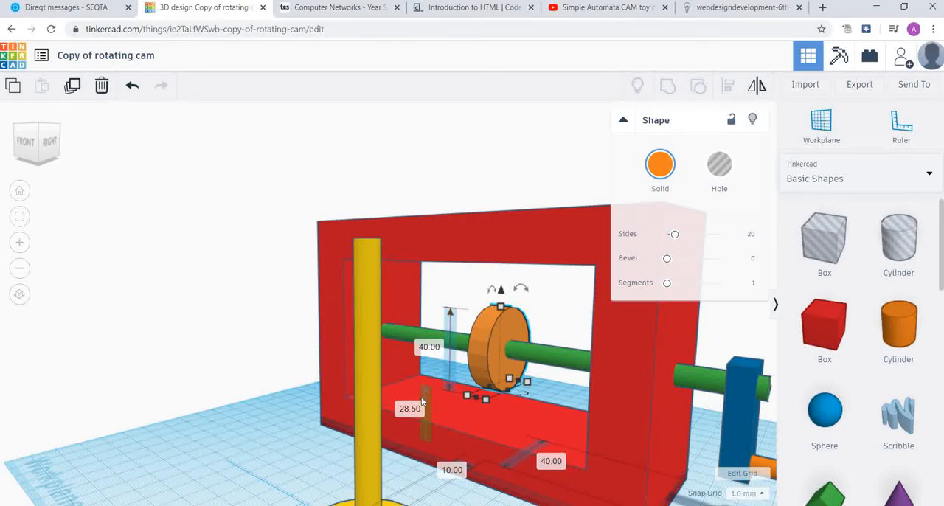
scroll(436, 381, "down", 5)
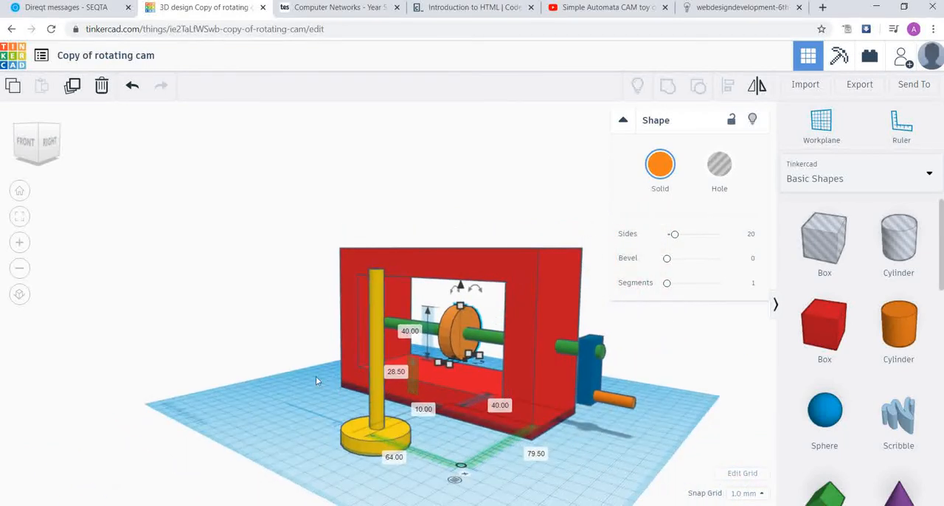
left_click(298, 374)
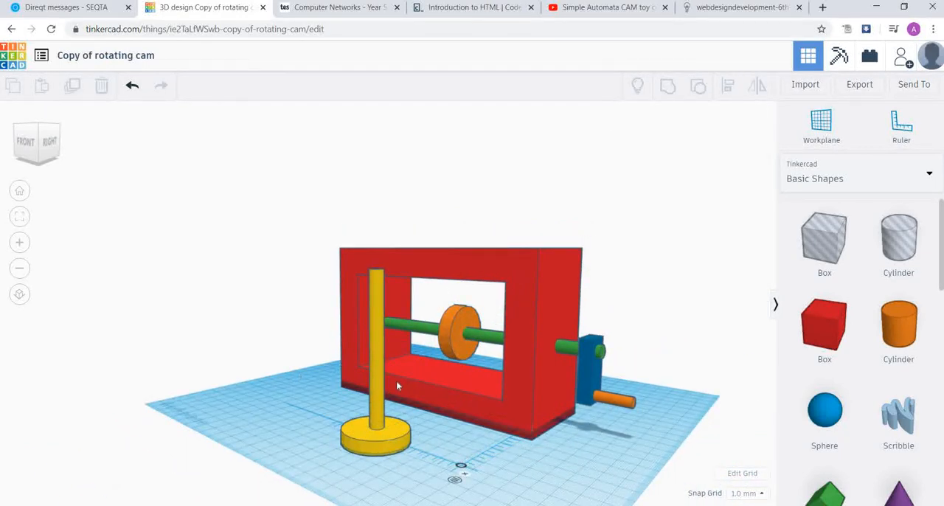
- Raise the yellow follower to an elevation of 80 mm above the workplane
left_click(379, 377)
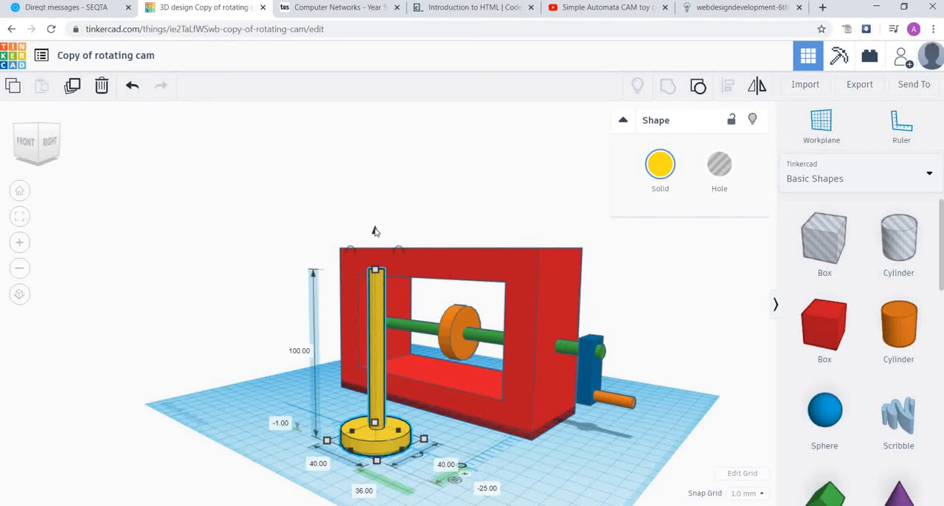
left_click_drag(376, 226, 378, 186)
left_click(285, 405)
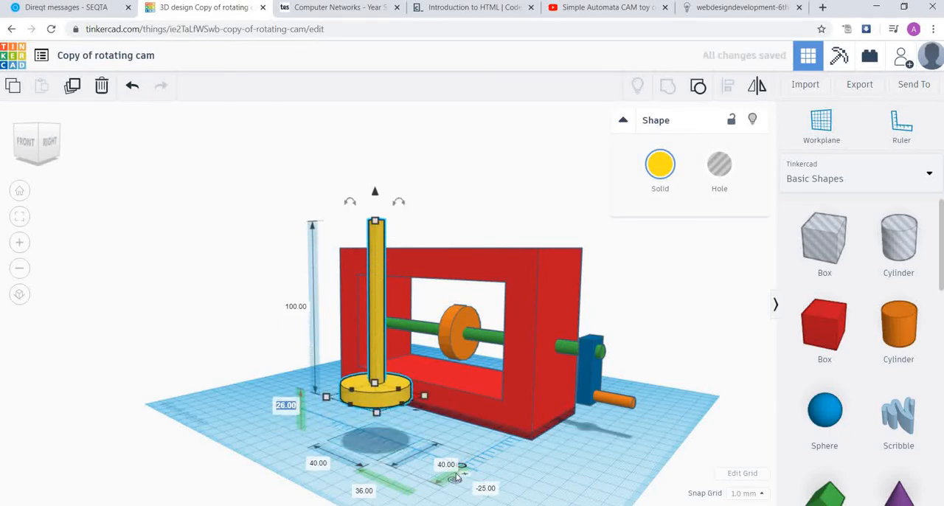
type("80")
key("Return")
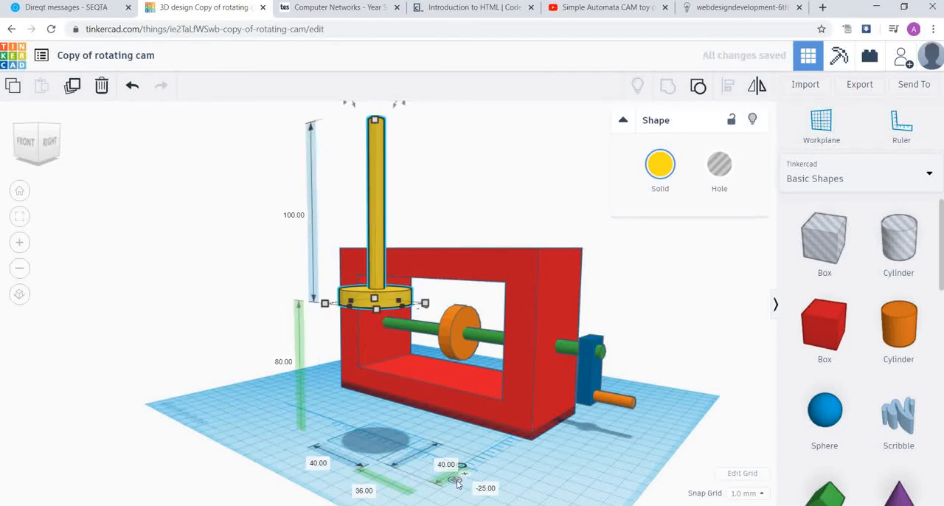
left_click(445, 420)
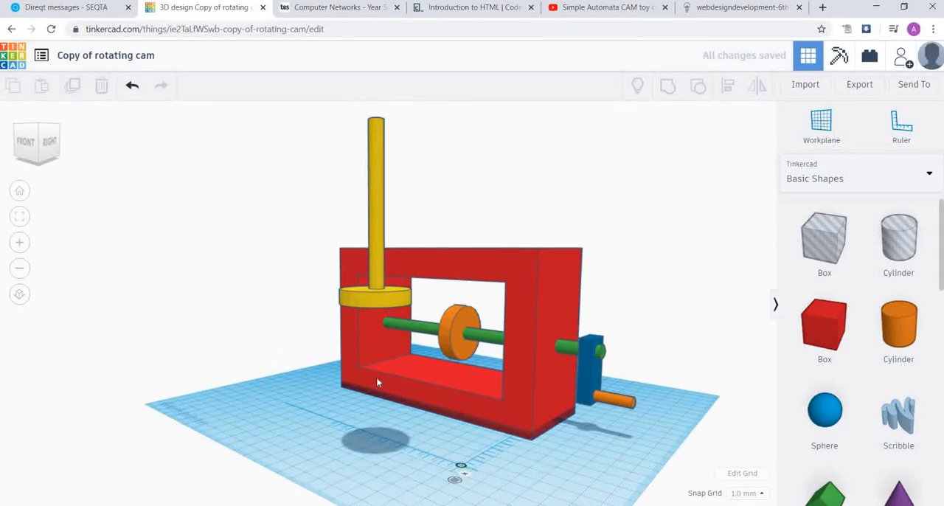
- Move the yellow follower inside the frame above the cam, at ruler offsets of 51 mm and 83 mm, and lower it to 71 mm elevation
scroll(377, 383, "up", 3)
right_click_drag(576, 372, 281, 312)
left_click_drag(317, 301, 545, 293)
right_click_drag(311, 371, 528, 352)
scroll(528, 352, "down", 3)
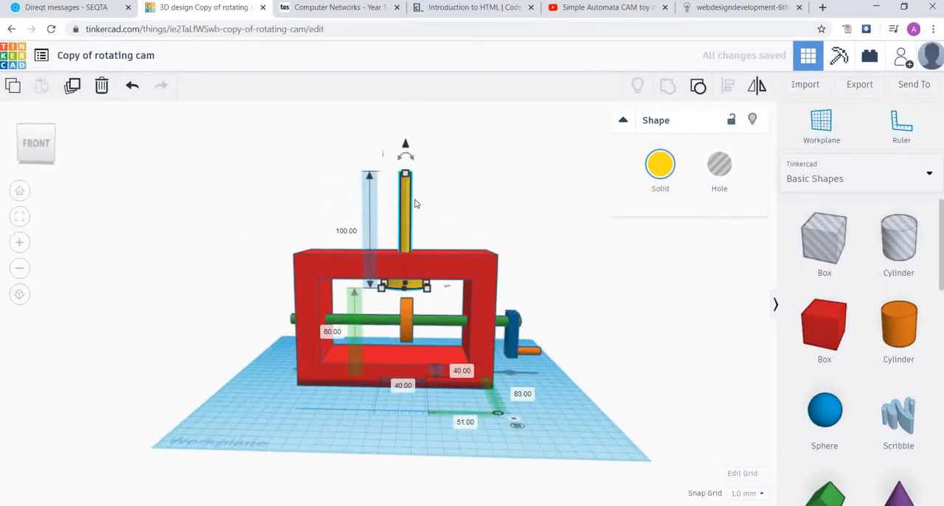
left_click_drag(405, 145, 406, 154)
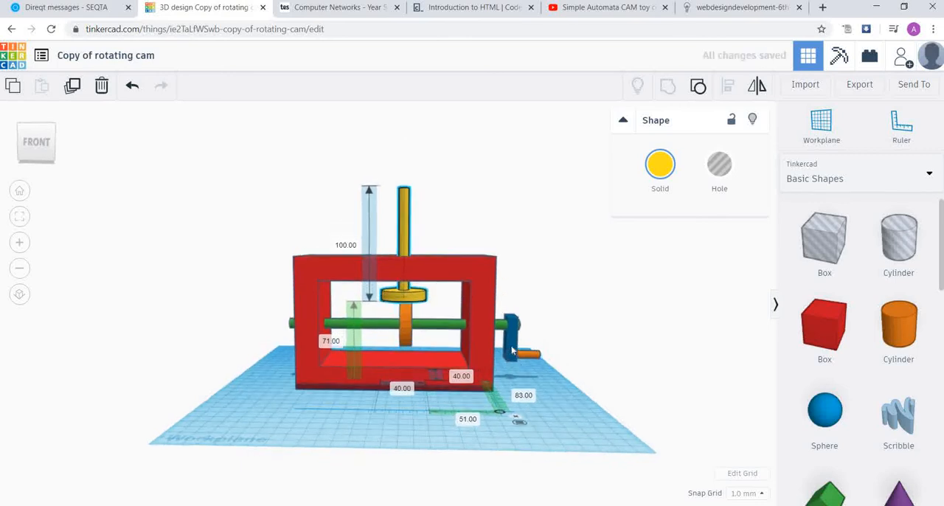
- Shift the follower parallel to the green shaft, away from the crank, to a 64 mm ruler offset, off-centre over the cam
right_click_drag(512, 351, 503, 364)
scroll(501, 364, "up", 2)
scroll(501, 365, "up", 2)
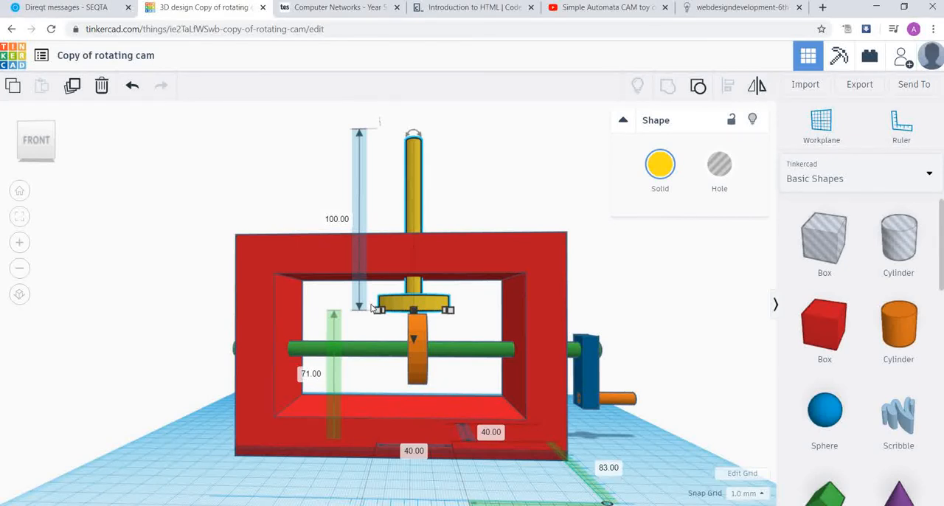
key("Left")
key("Left")
key("Left")
key("Left")
key("Left")
key("Left")
key("Left")
key("Left")
key("Left")
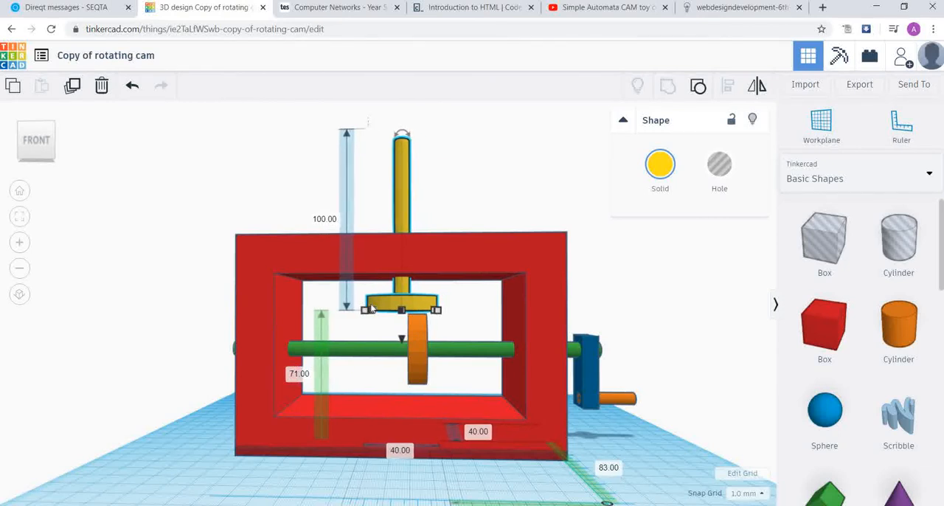
key("Left")
key("Left")
key("Left")
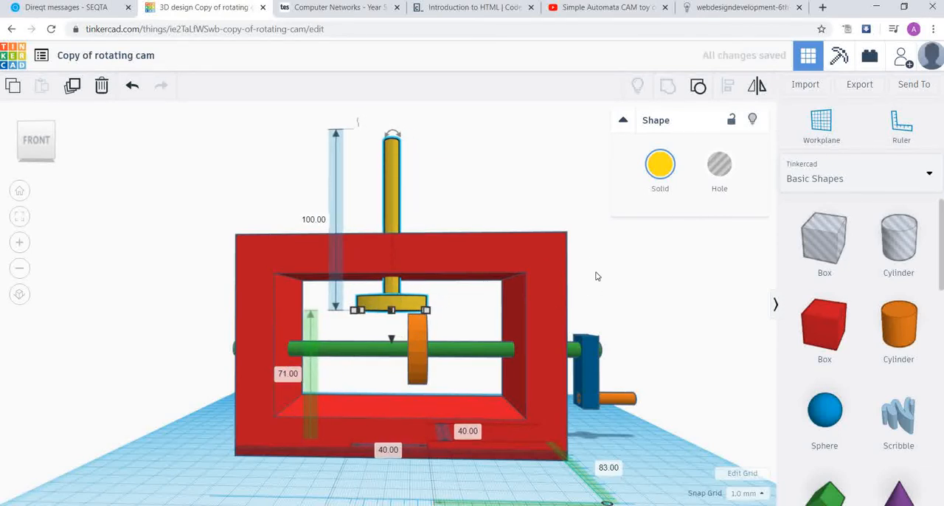
- Lower the yellow follower onto the cam, to an elevation of 70 mm above the workplane
mouse_move(616, 246)
right_mouse_down()
mouse_move(463, 260)
mouse_move(443, 252)
mouse_move(459, 259)
mouse_move(622, 223)
mouse_move(626, 249)
right_mouse_up()
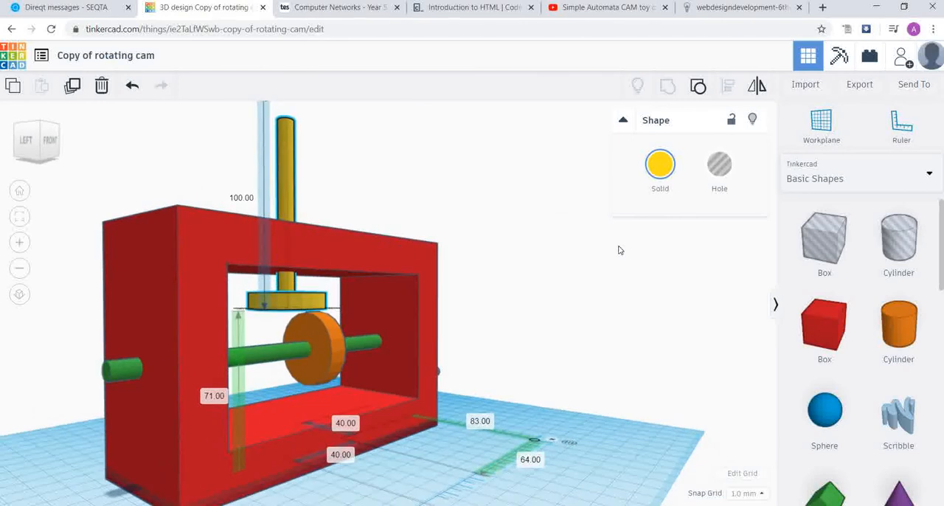
right_click_drag(462, 362, 467, 365)
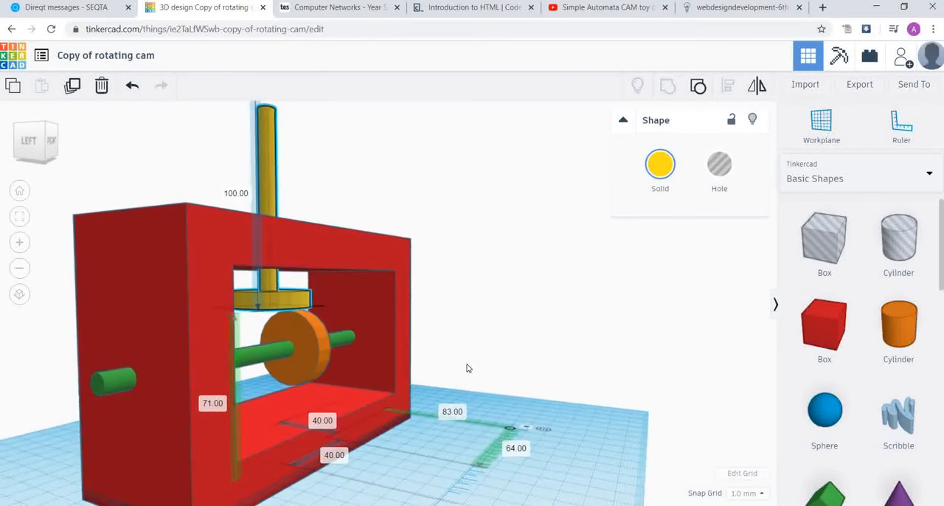
right_click_drag(430, 311, 418, 307)
scroll(518, 228, "down", 3)
left_click_drag(305, 139, 305, 141)
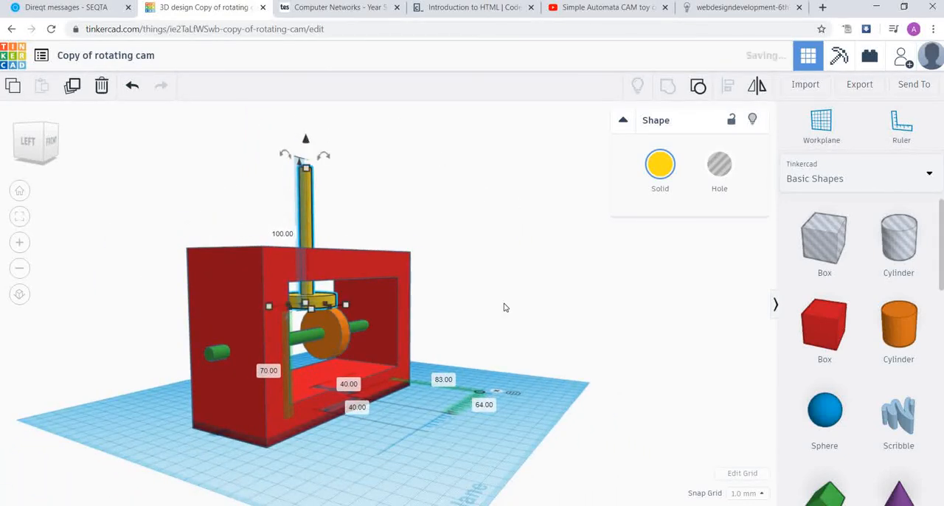
- Shift the follower toward the front of the frame to a 76 mm ruler offset, over the middle of the cam
right_click_drag(514, 274, 508, 312)
scroll(517, 312, "up", 5)
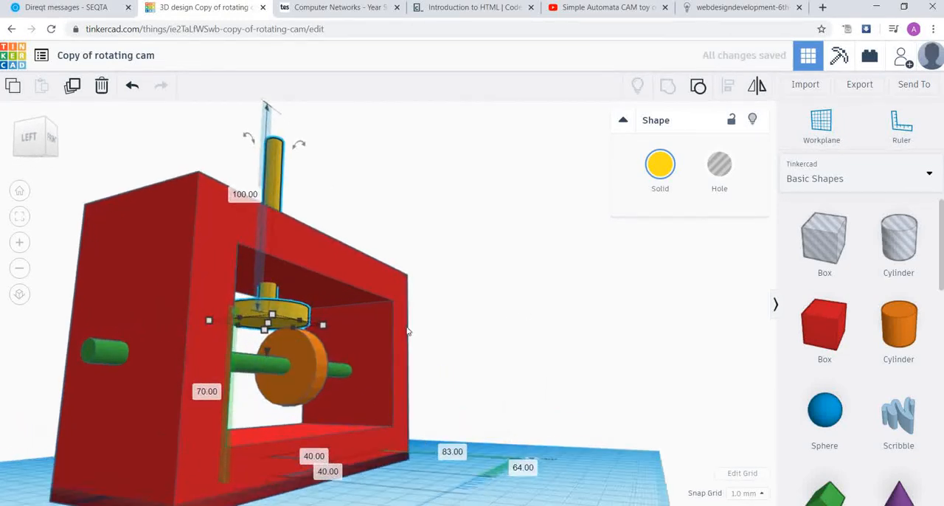
key("Right")
key("Right")
key("Right")
key("Right")
key("Right")
key("Right")
key("Right")
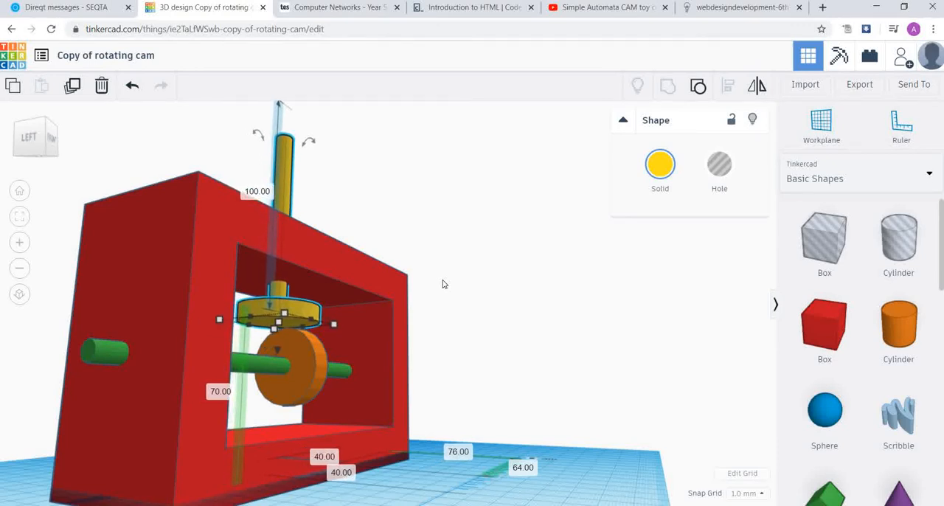
- Inspect the follower's placement on the cam and in the frame from the front and at an angle
scroll(435, 236, "up", 3)
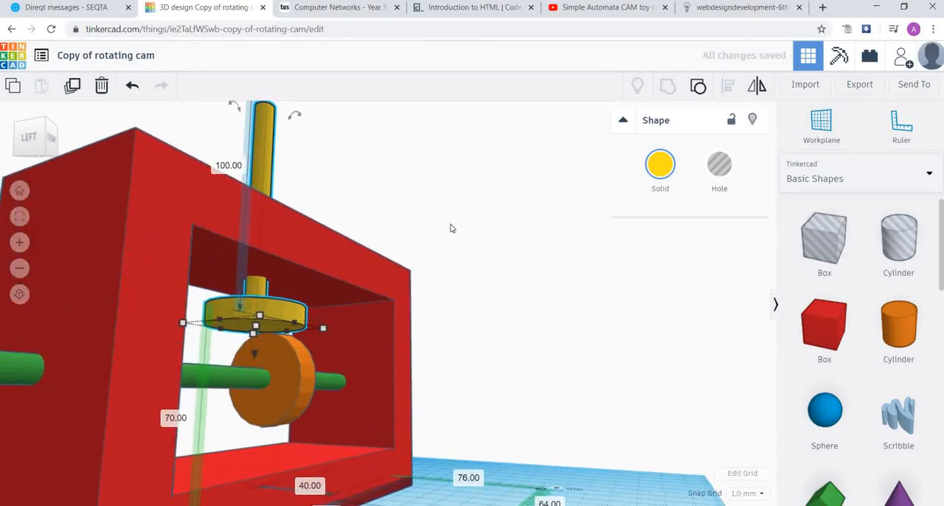
scroll(454, 227, "down", 2)
right_click_drag(596, 206, 398, 246)
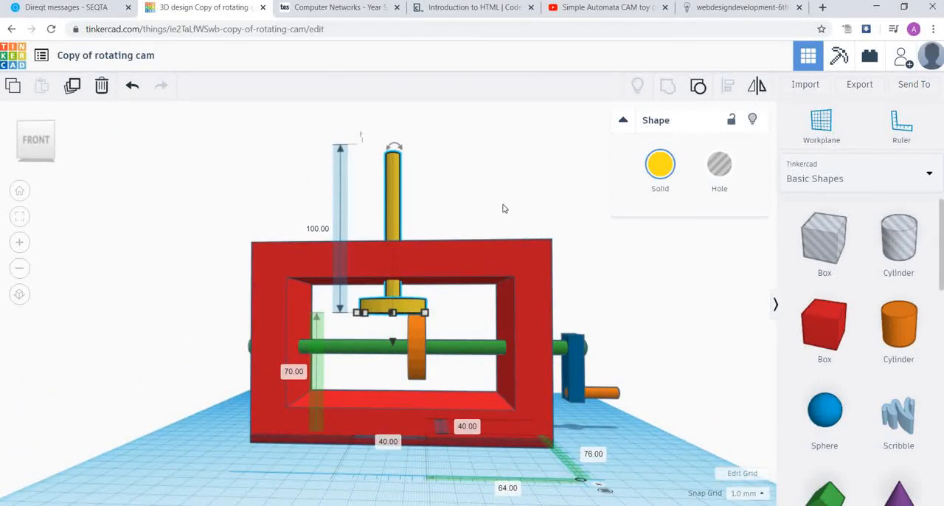
left_click(667, 292)
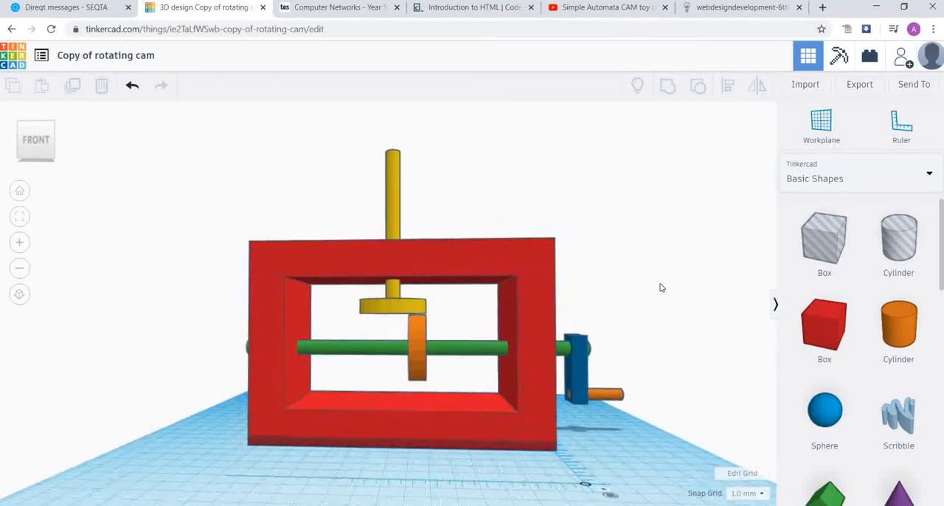
right_click_drag(632, 244, 601, 268)
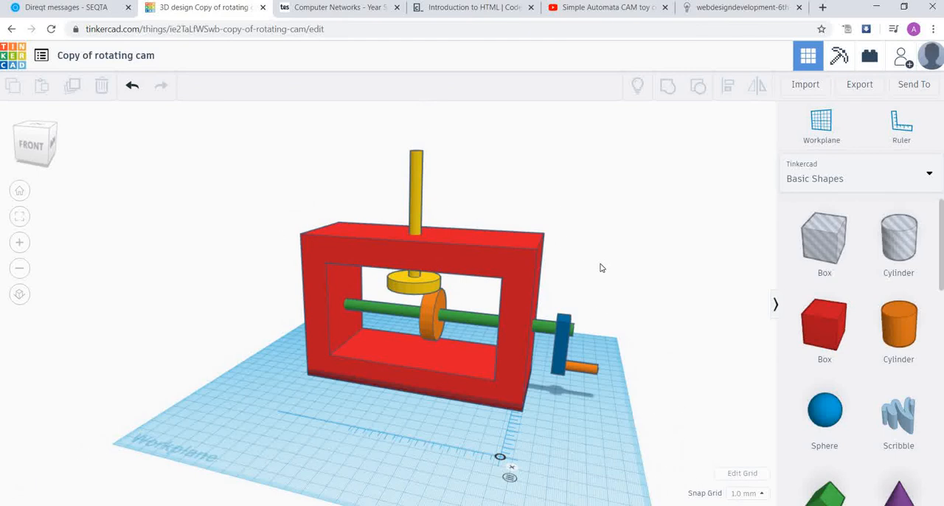
scroll(659, 325, "up", 3)
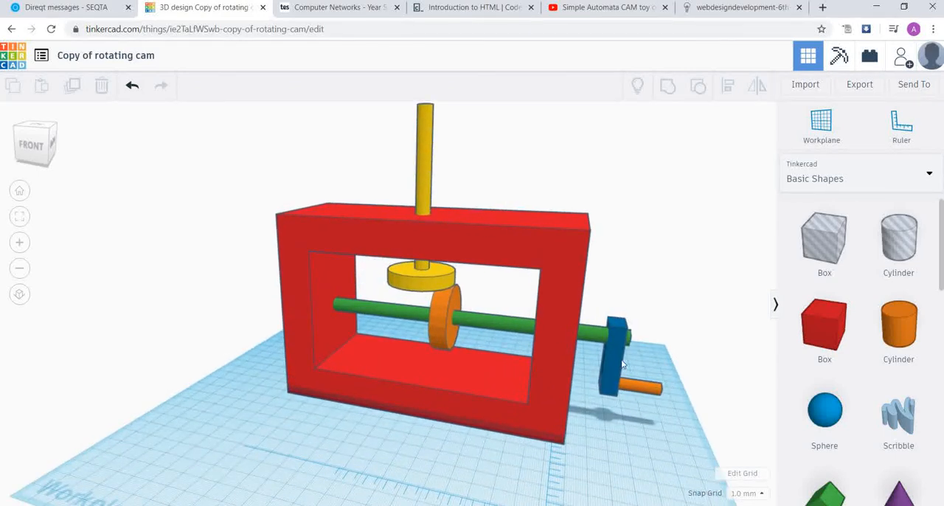